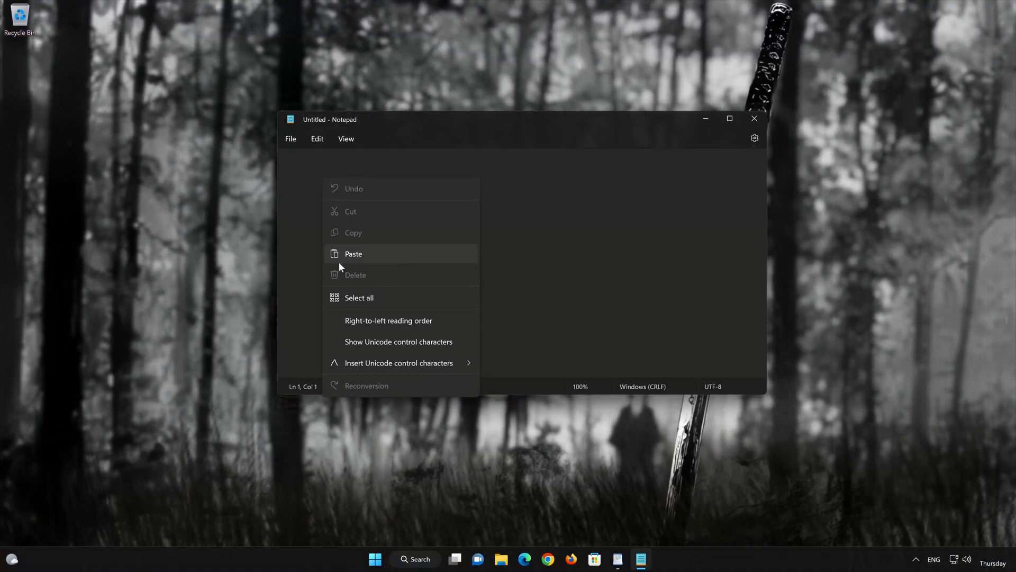
# Paste the copied Windows Update reset commands into the blank note and set its save type to All files
pyautogui.click(375, 251)
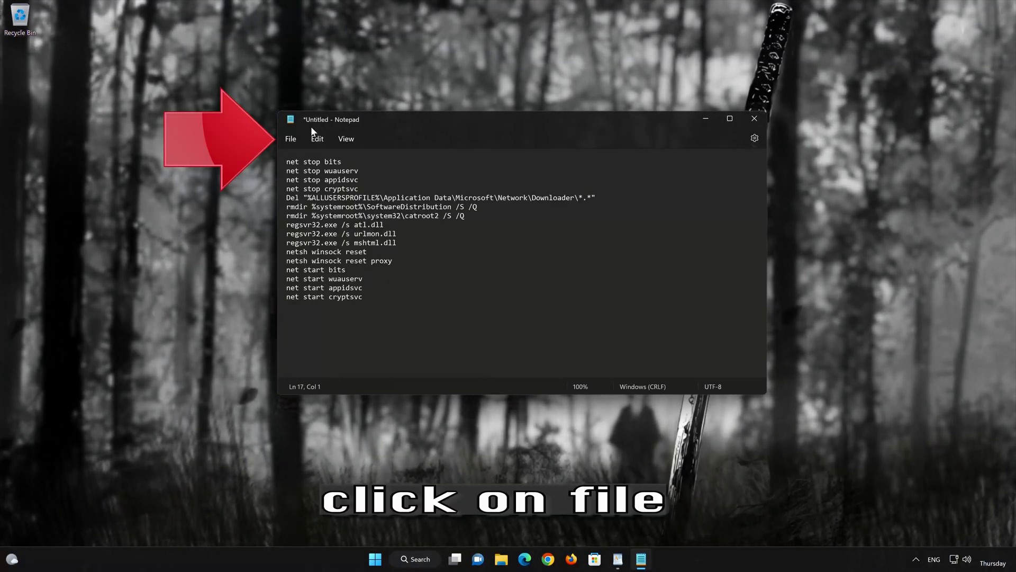
pyautogui.click(291, 140)
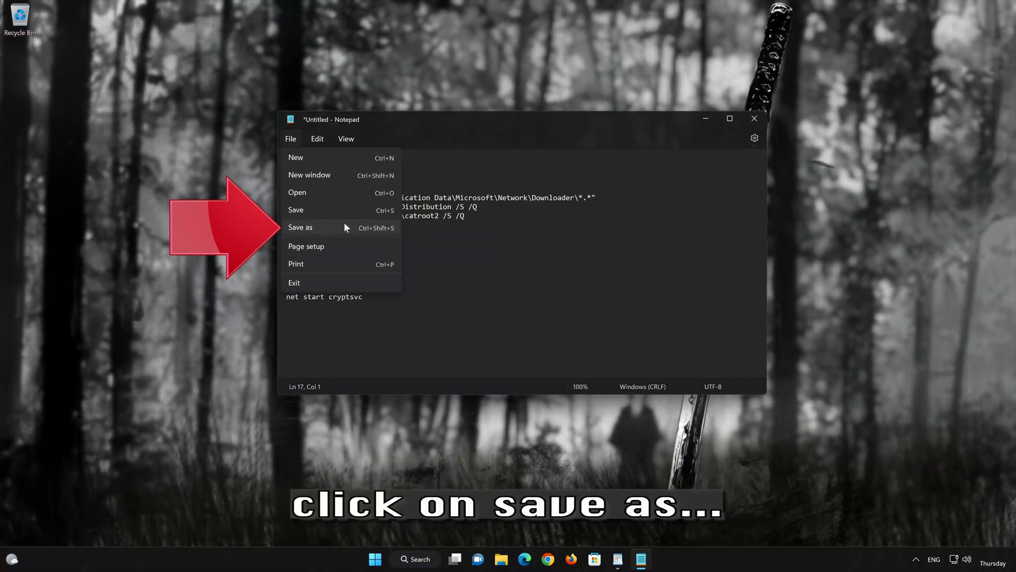
pyautogui.click(330, 226)
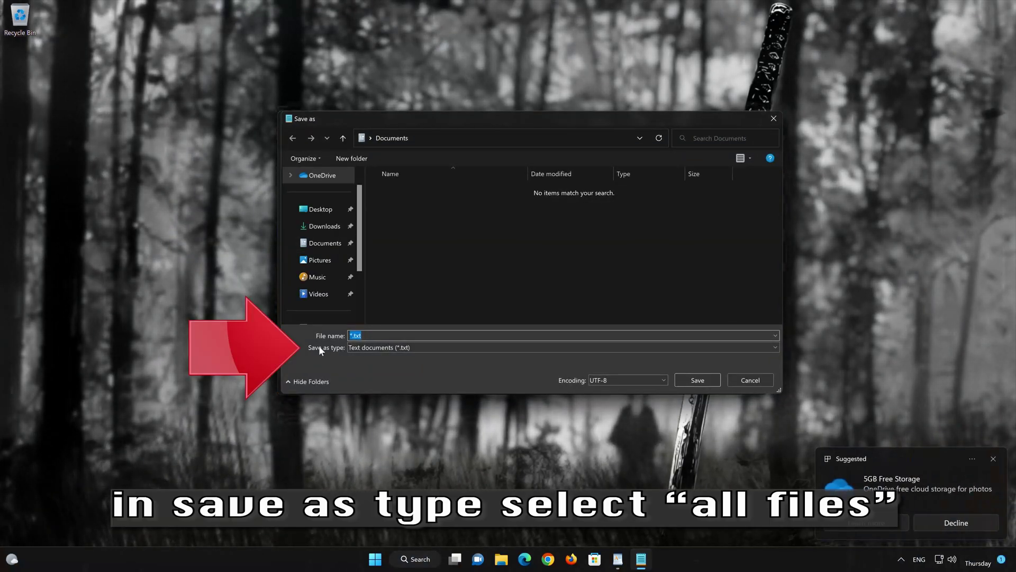
pyautogui.click(368, 346)
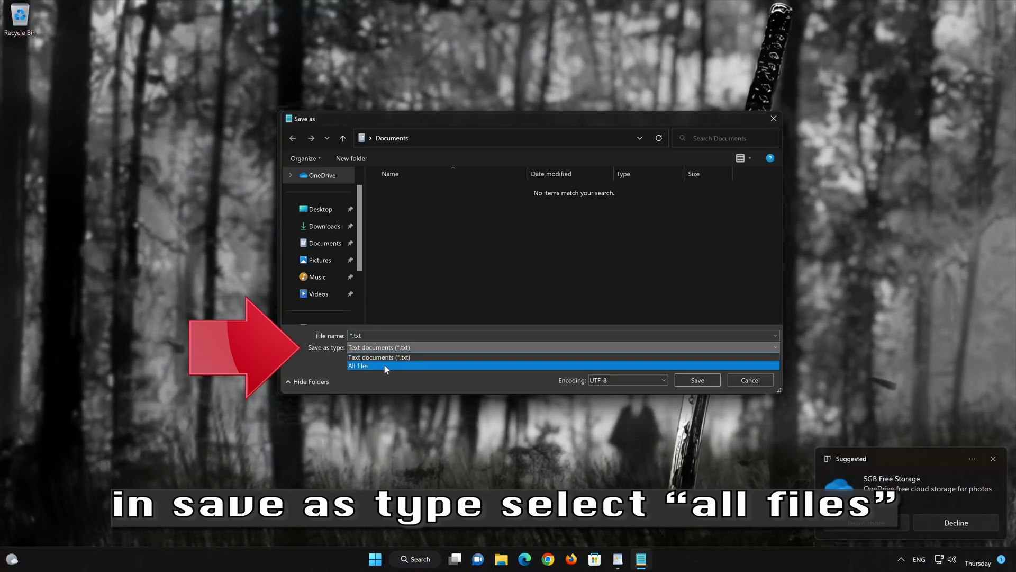
pyautogui.click(385, 366)
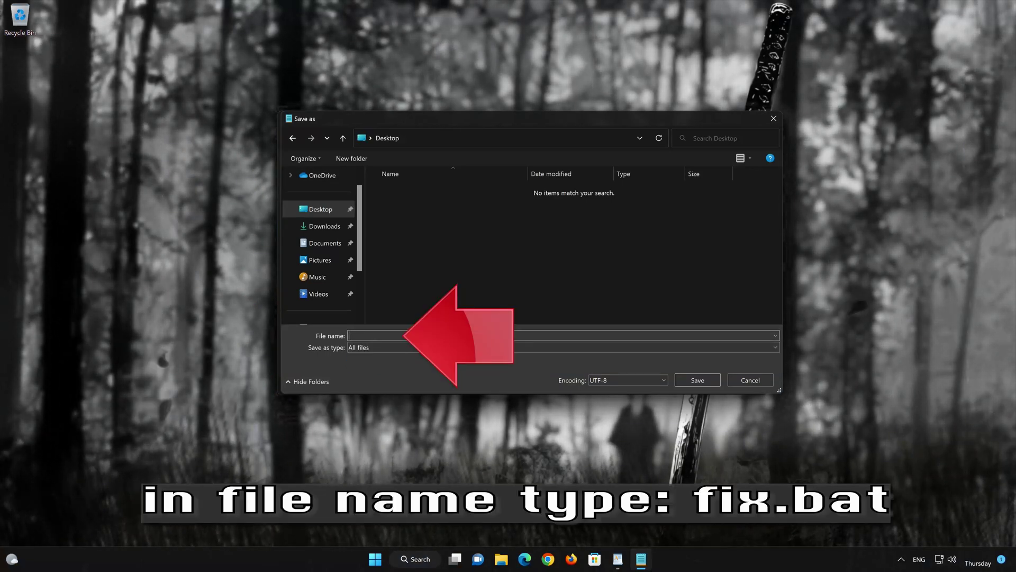
# Save the command script to the Desktop as FIX.BAT and close its window
pyautogui.write('Fi')
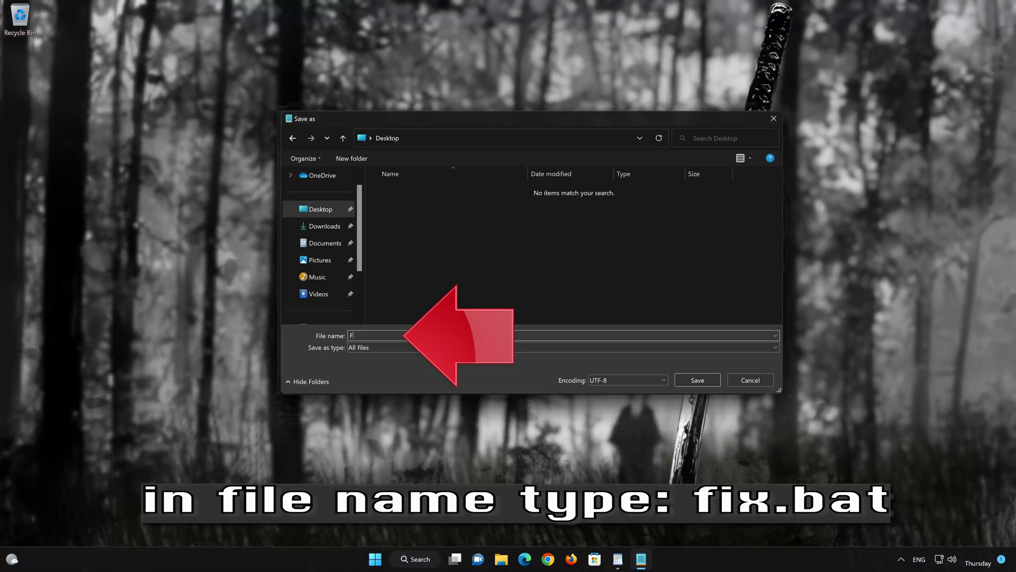
pyautogui.write('X')
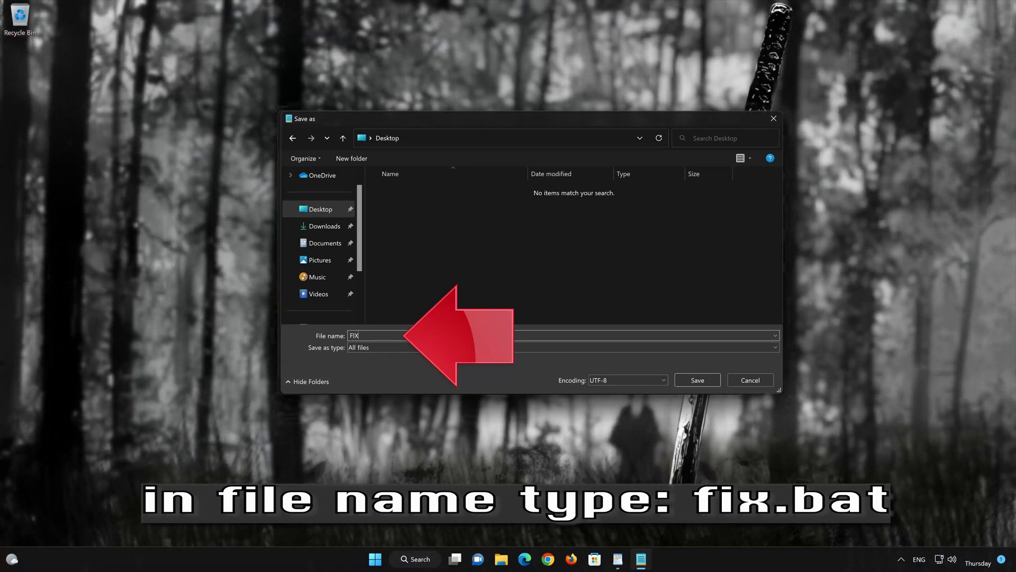
pyautogui.write('BAT')
pyautogui.press('Left')
pyautogui.press('Left')
pyautogui.press('Left')
pyautogui.write('.')
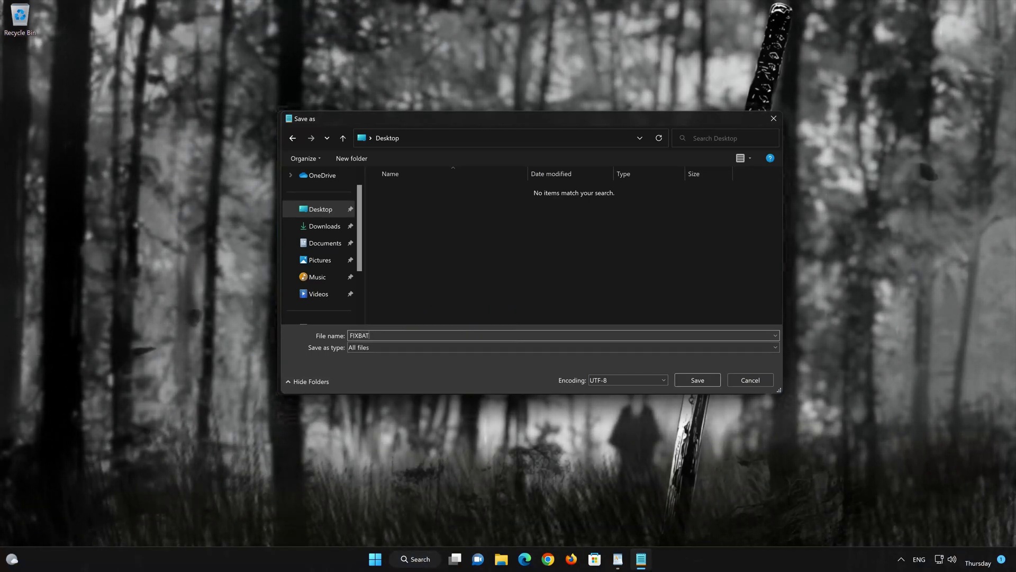
pyautogui.click(699, 381)
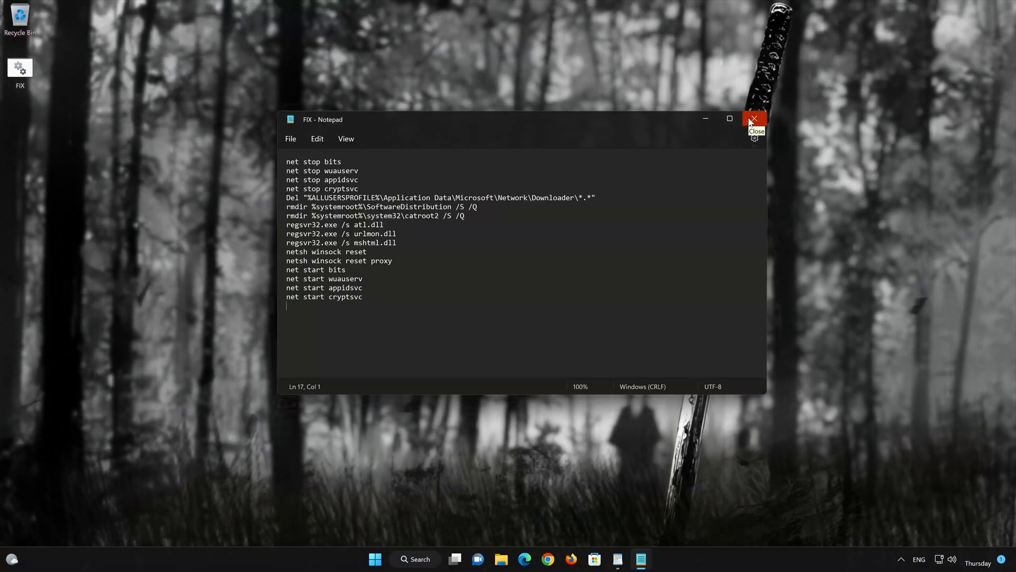
pyautogui.click(753, 120)
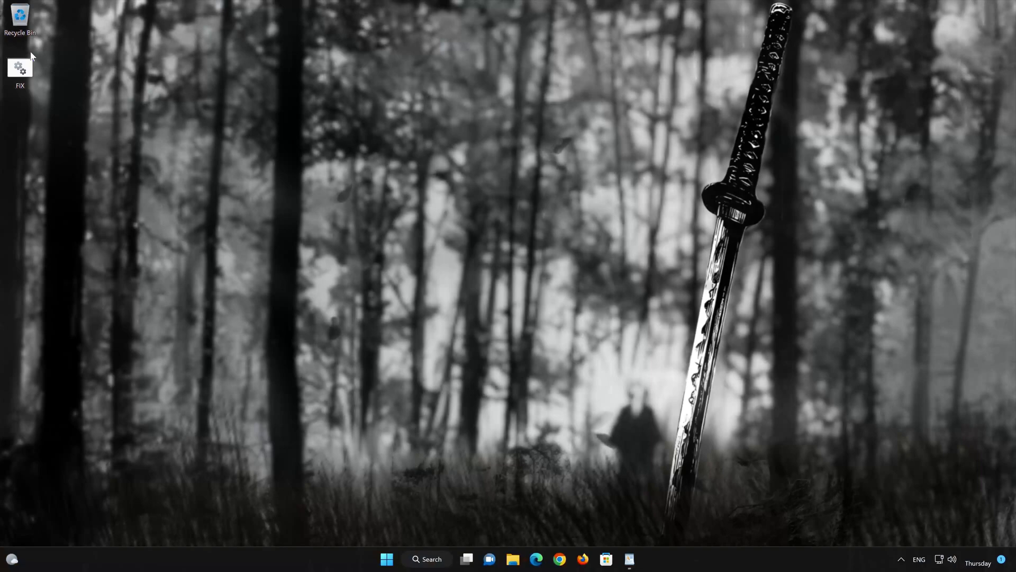
# Run the FIX batch file on the desktop as administrator and allow it to make changes
pyautogui.rightClick(22, 77)
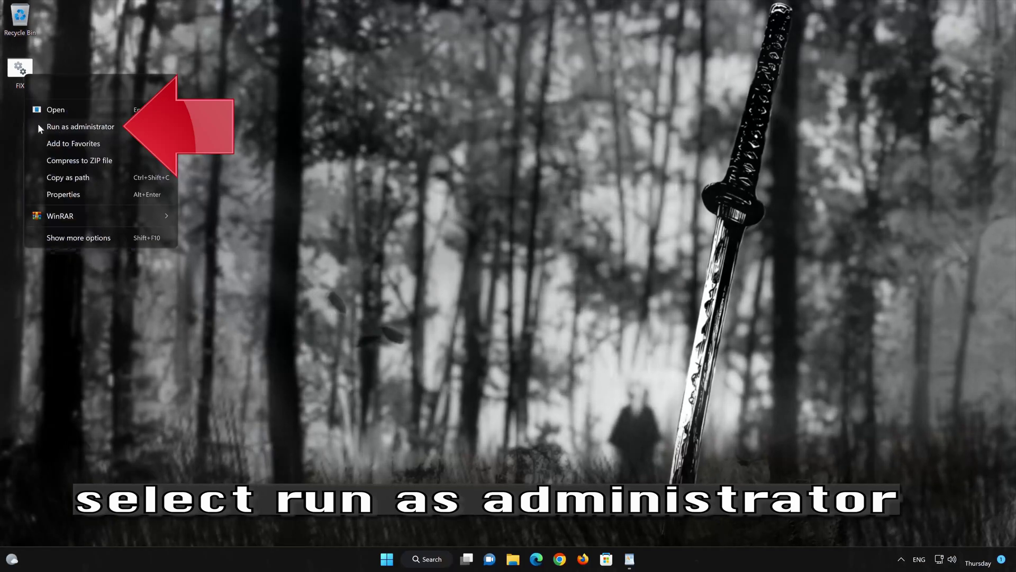
pyautogui.click(117, 127)
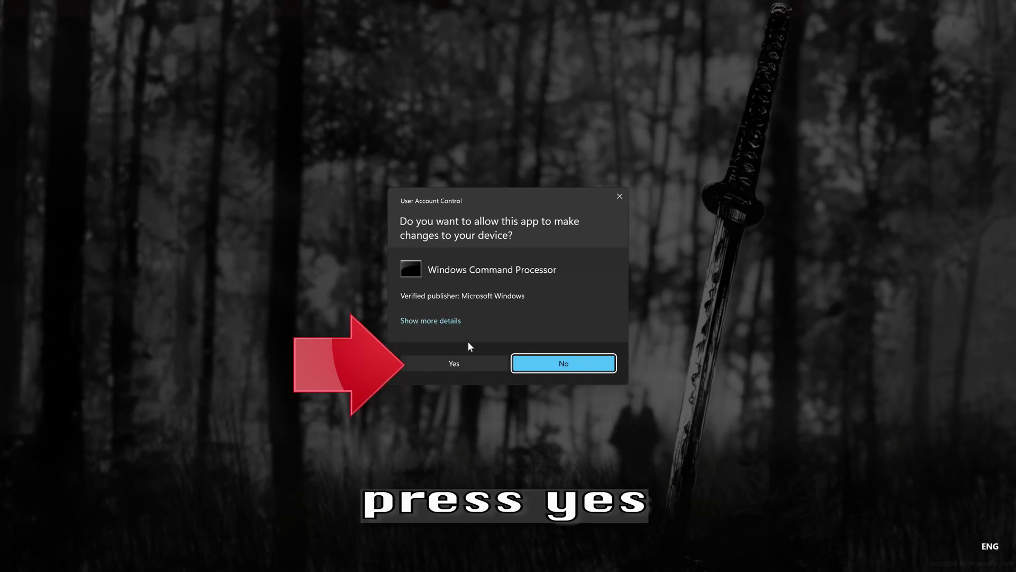
pyautogui.click(455, 364)
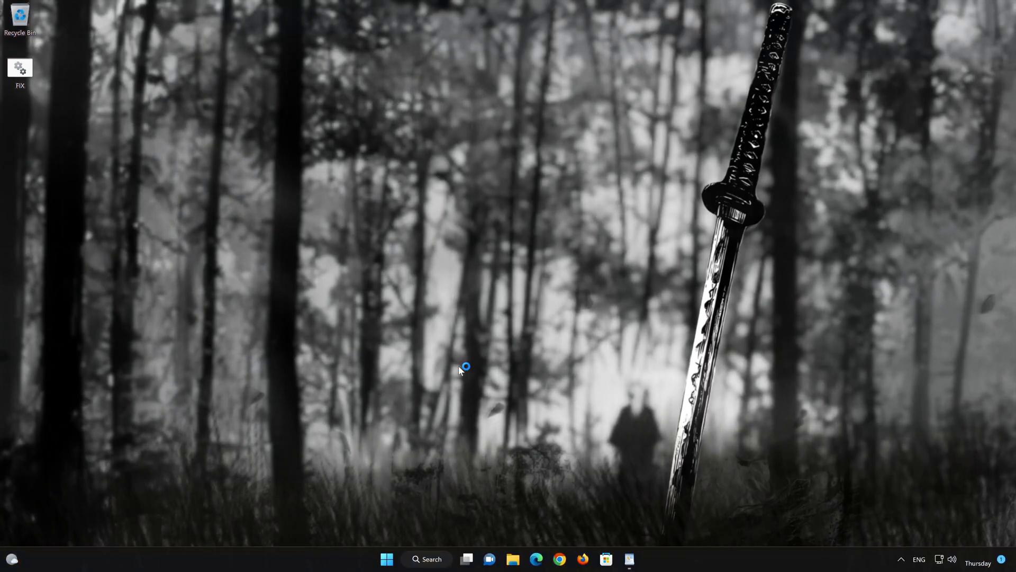
pyautogui.write('net stop bits')
pyautogui.press('Return')
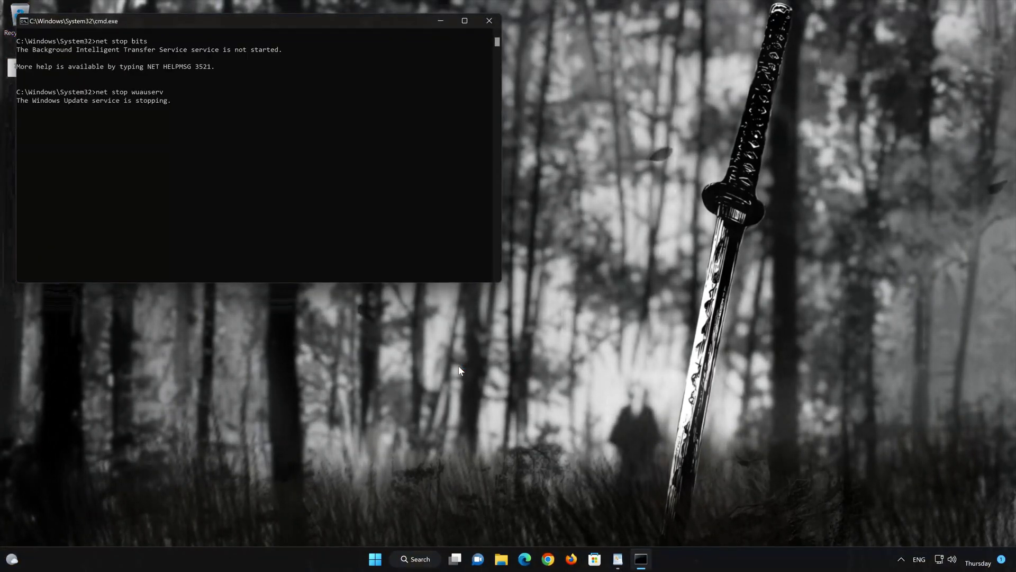
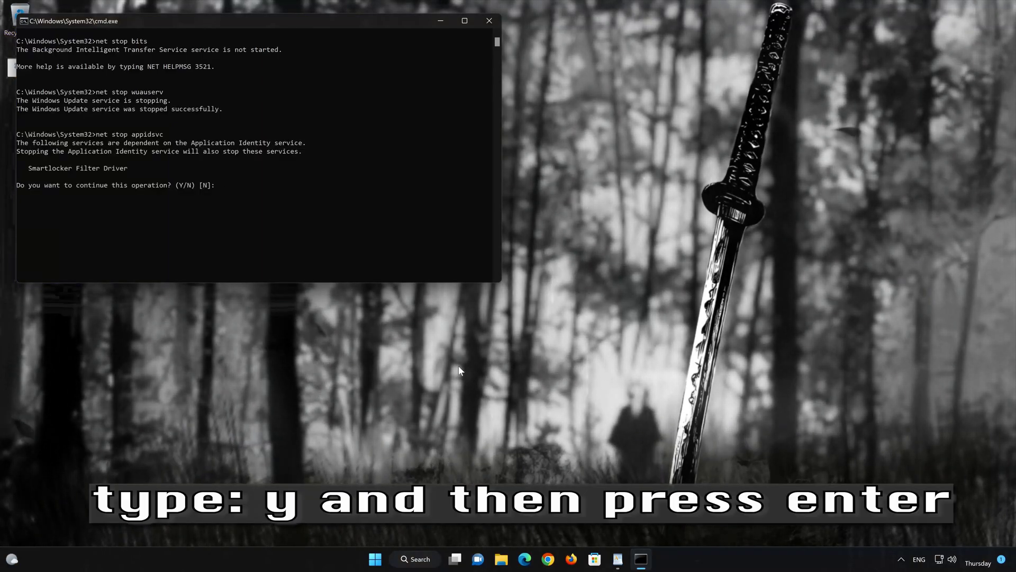
# Answer Y to the script's prompts for stopping the Application Identity service and deleting the Network\Downloader files
pyautogui.write('Y')
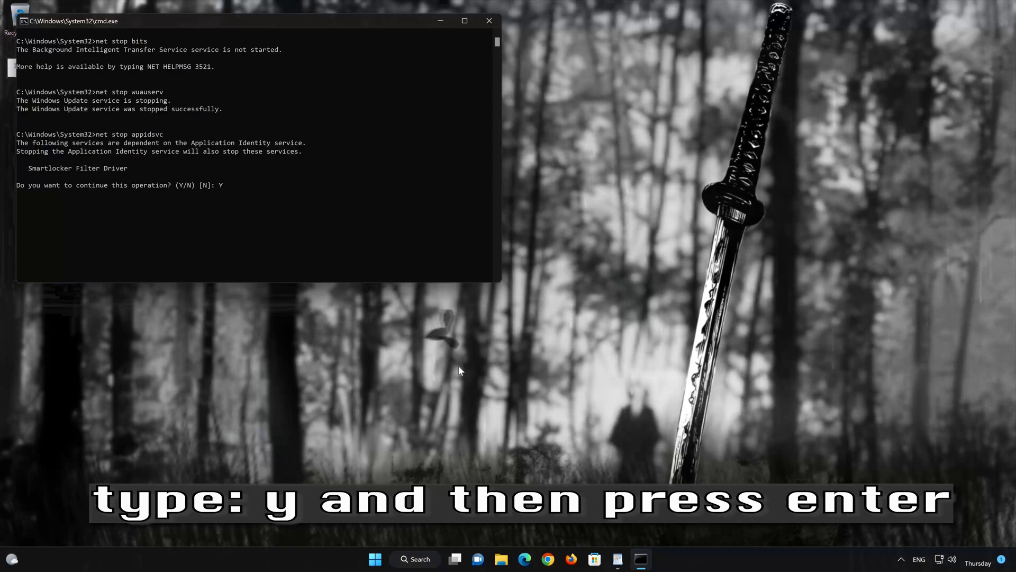
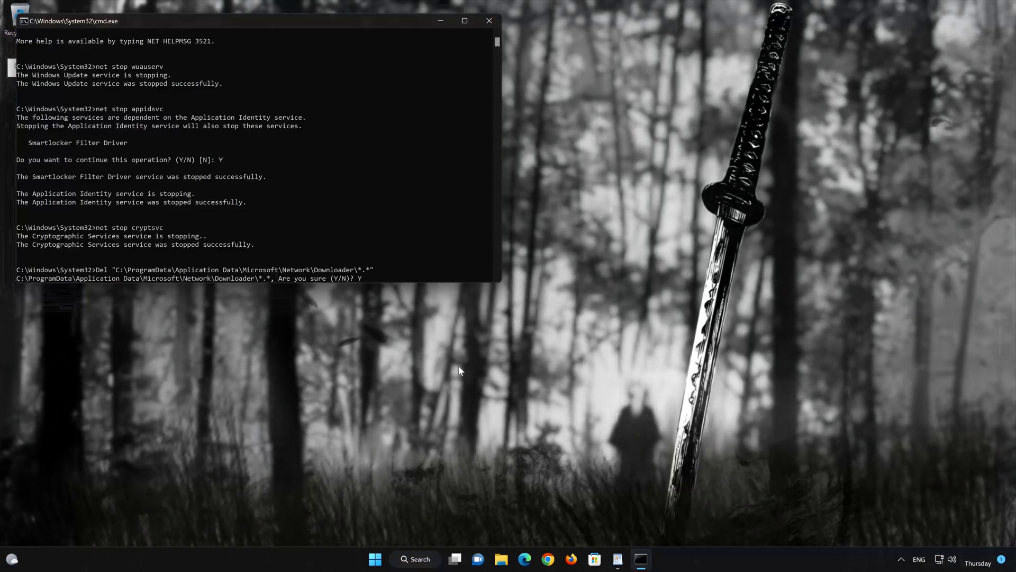
pyautogui.press('Return')
pyautogui.write('rmdir C:\\Windows\\SoftwareDistribution /S /Q')
pyautogui.press('Return')
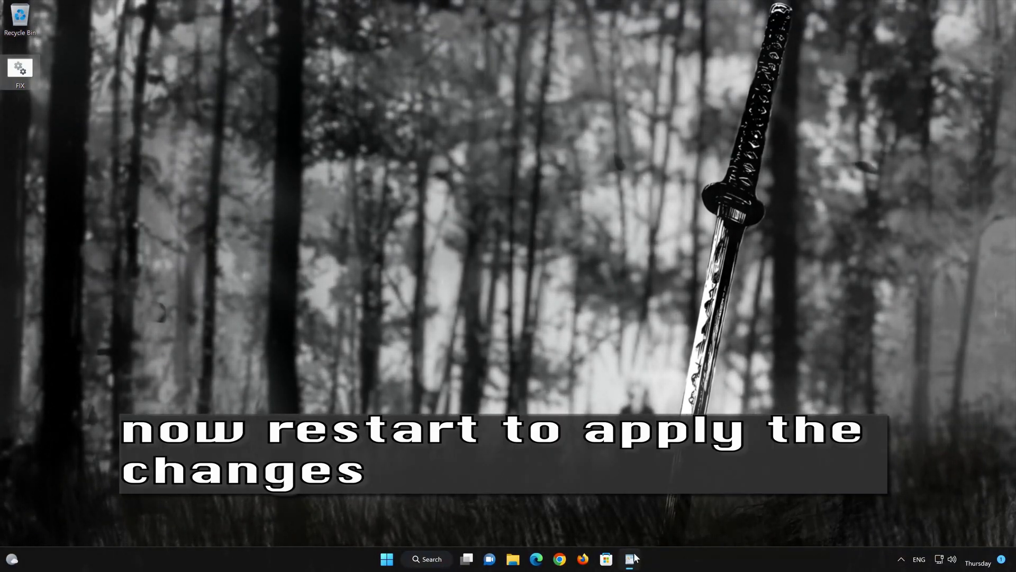
# Close the open WordPad document with the reset commands without saving it
pyautogui.click(632, 558)
pyautogui.hotkey('alt', 'F4')
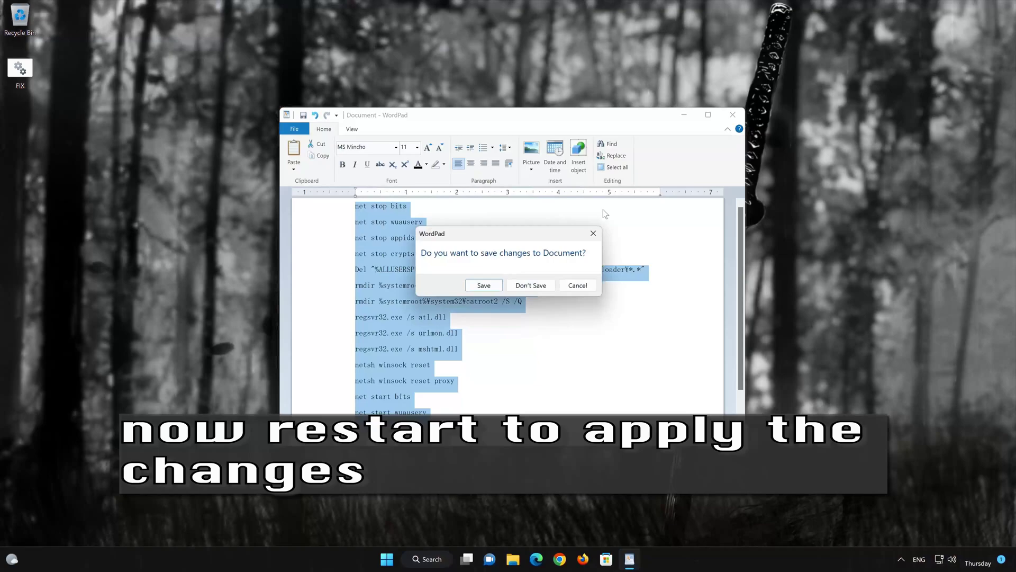
pyautogui.click(531, 285)
# Restart the computer to apply the changes made by the script
pyautogui.click(398, 560)
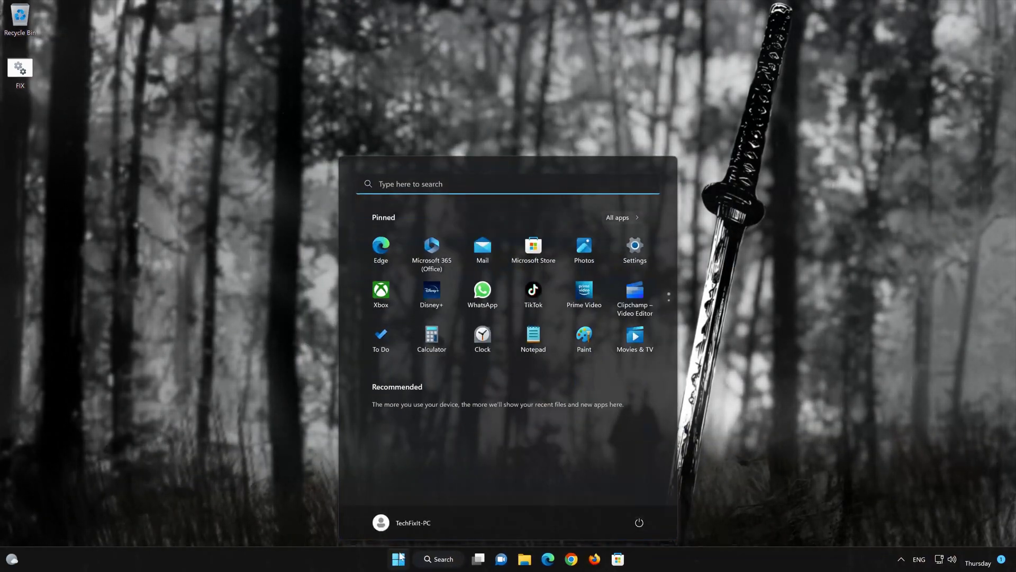
pyautogui.click(639, 523)
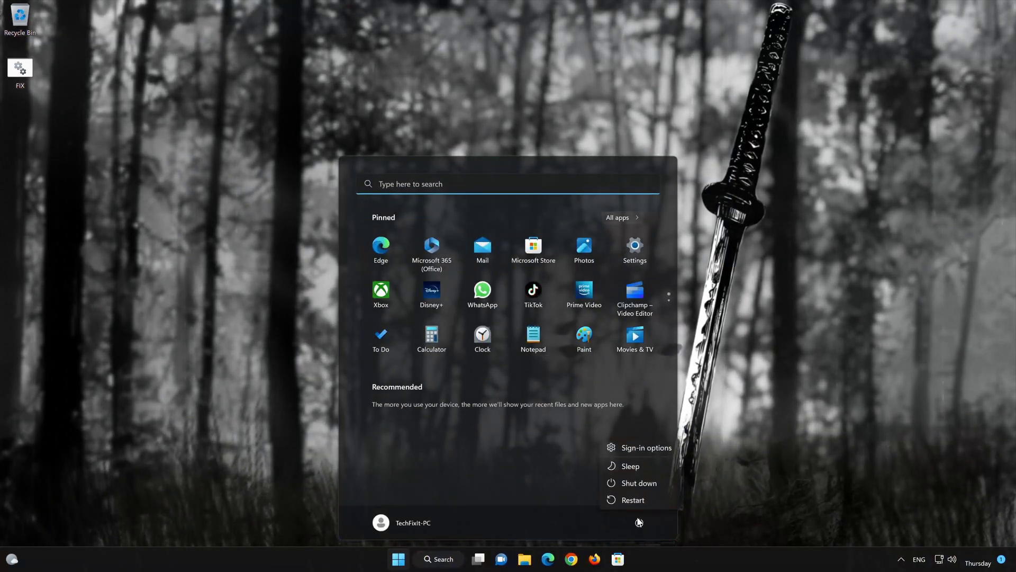
pyautogui.click(641, 501)
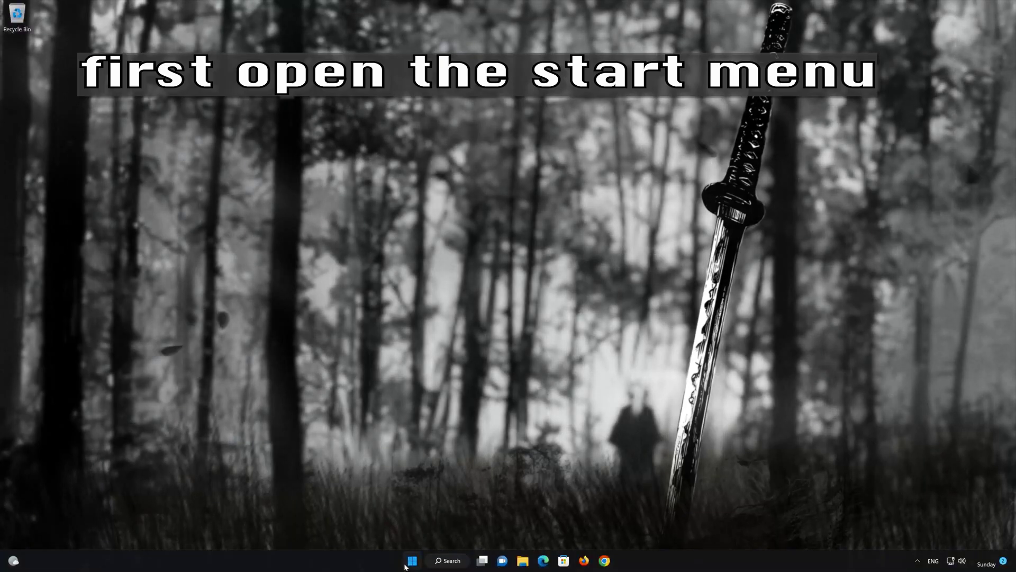
# Run the Windows Update troubleshooter from Other troubleshooters in the System settings
pyautogui.click(406, 564)
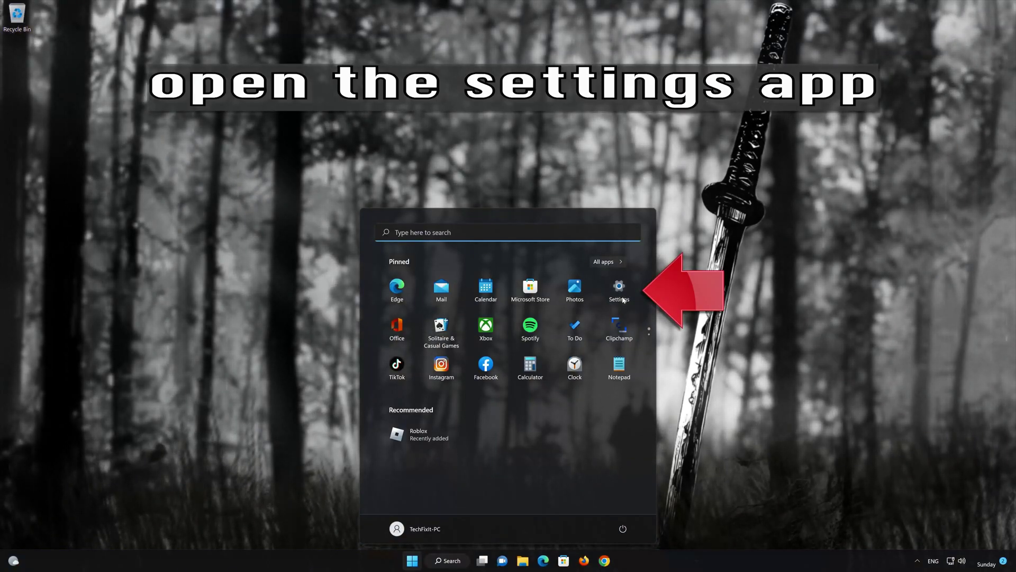
pyautogui.click(625, 291)
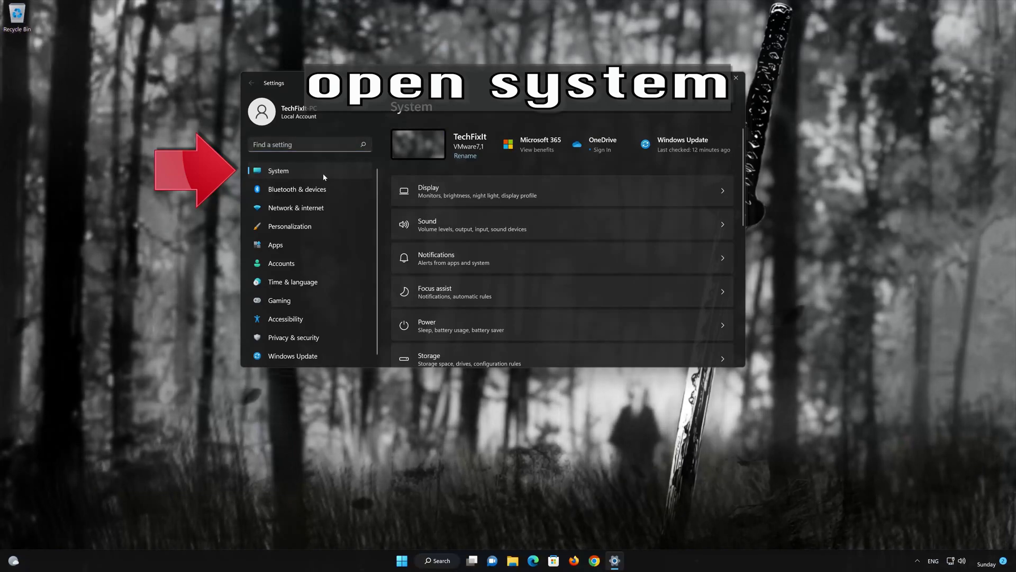
pyautogui.scroll(-2, 464, 220)
pyautogui.scroll(-3, 465, 222)
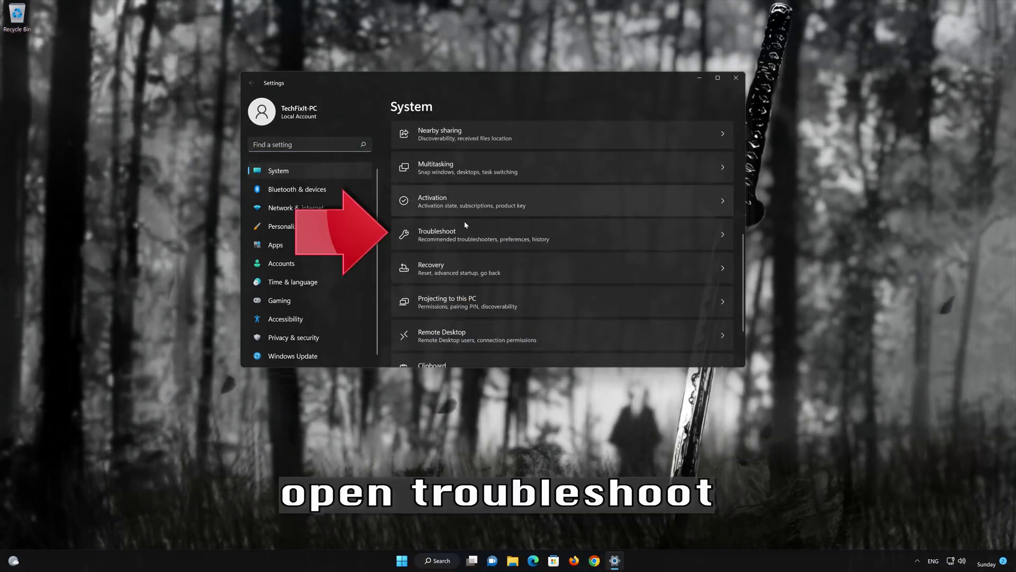
pyautogui.click(527, 234)
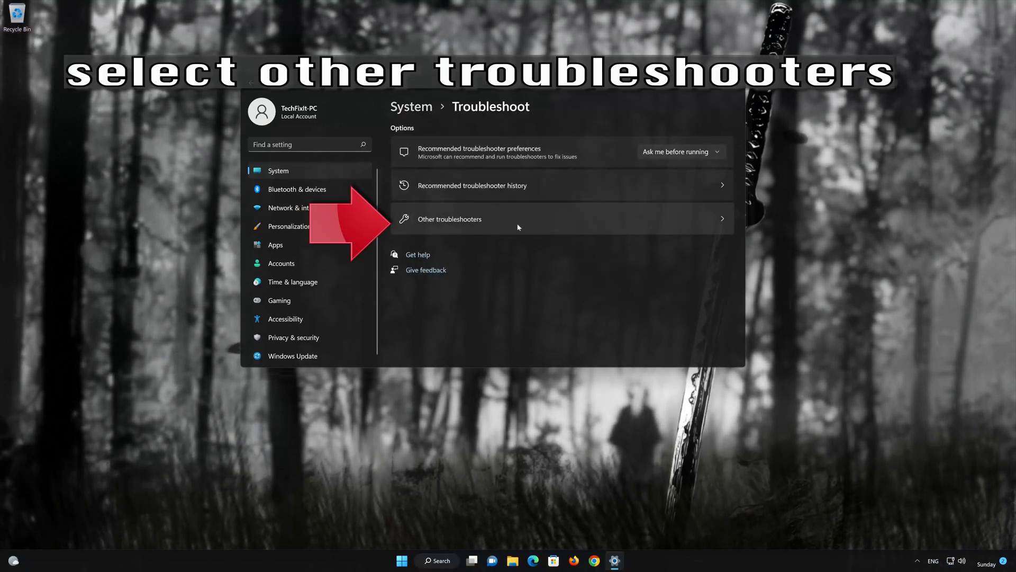
pyautogui.click(533, 226)
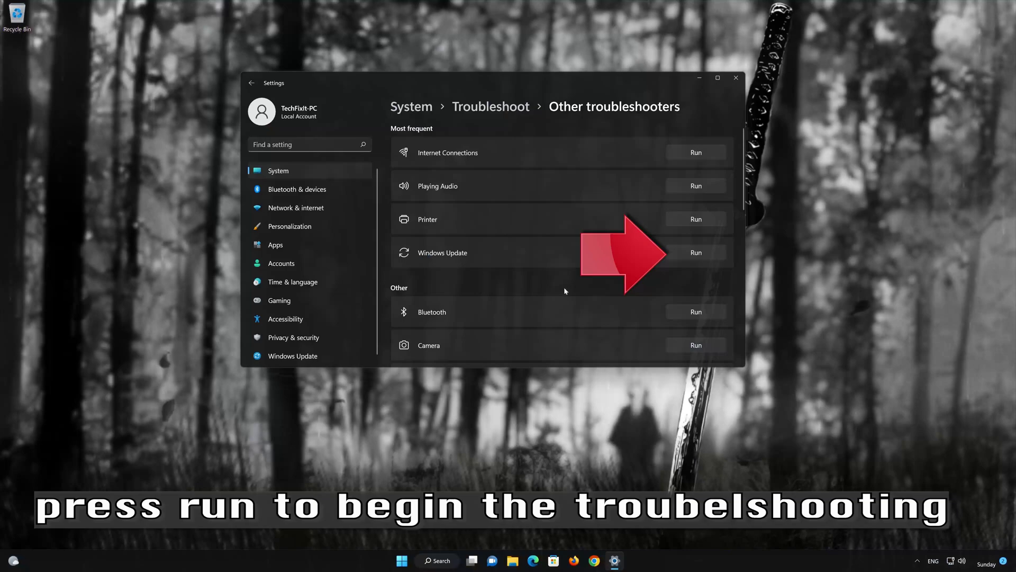
pyautogui.click(705, 253)
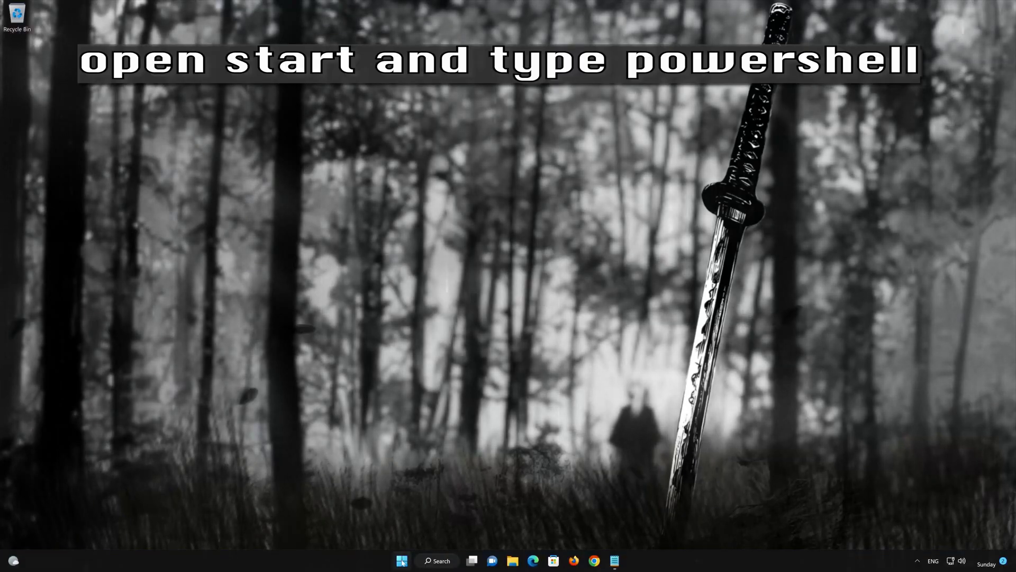
# Search for powershell, launch Windows PowerShell as administrator and allow it to make changes
pyautogui.click(403, 561)
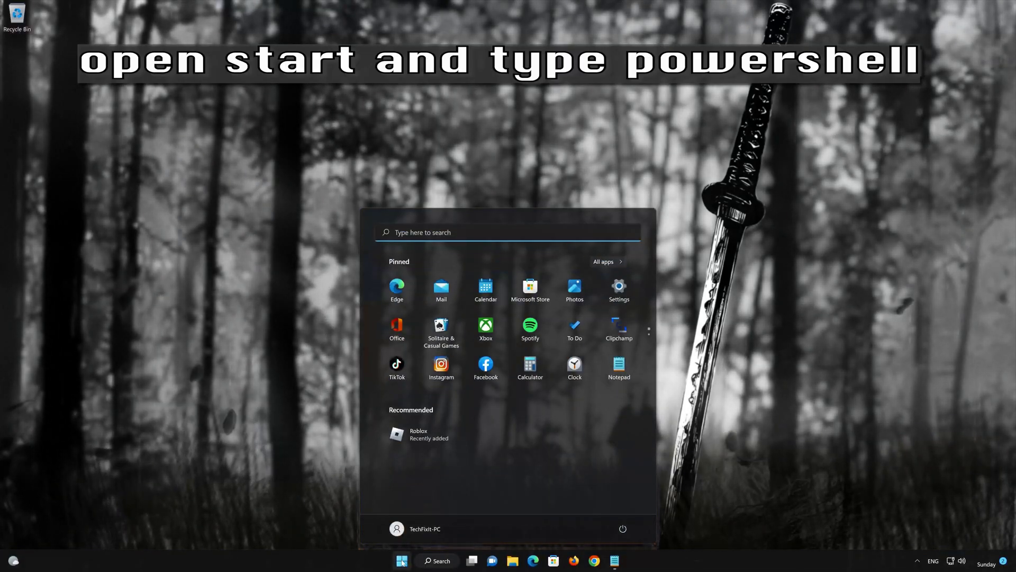
pyautogui.write('p')
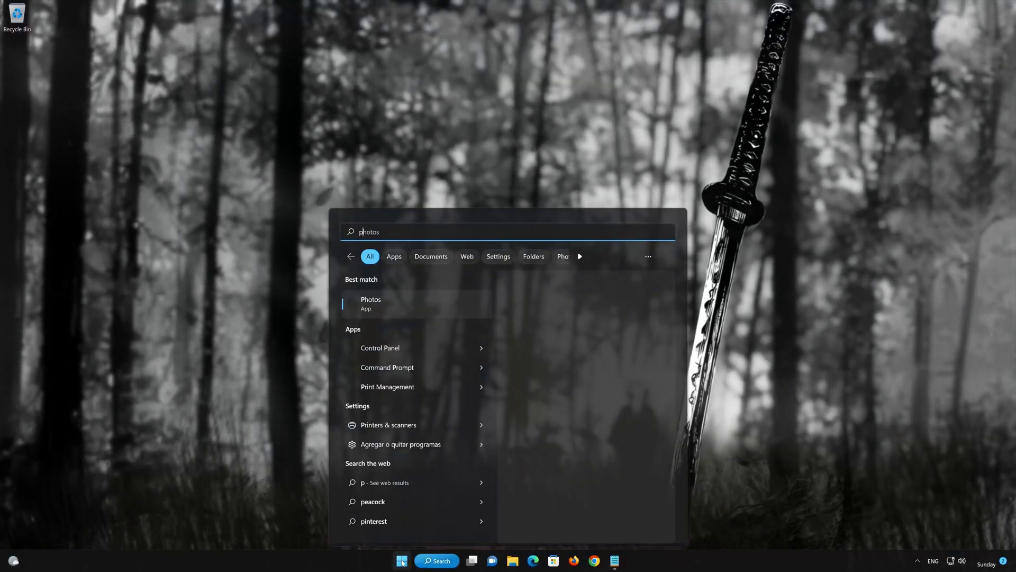
pyautogui.write('owershell')
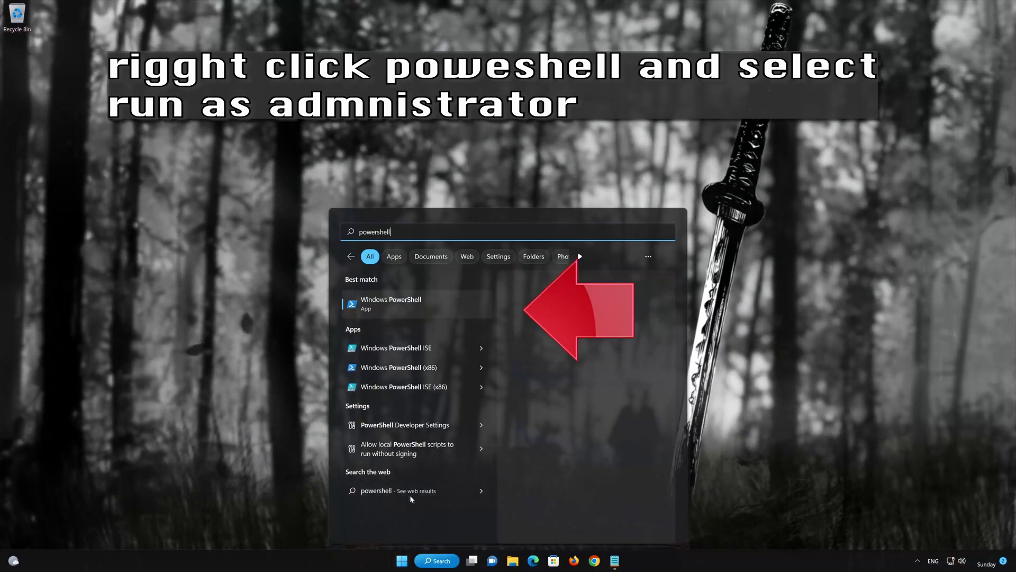
pyautogui.rightClick(437, 300)
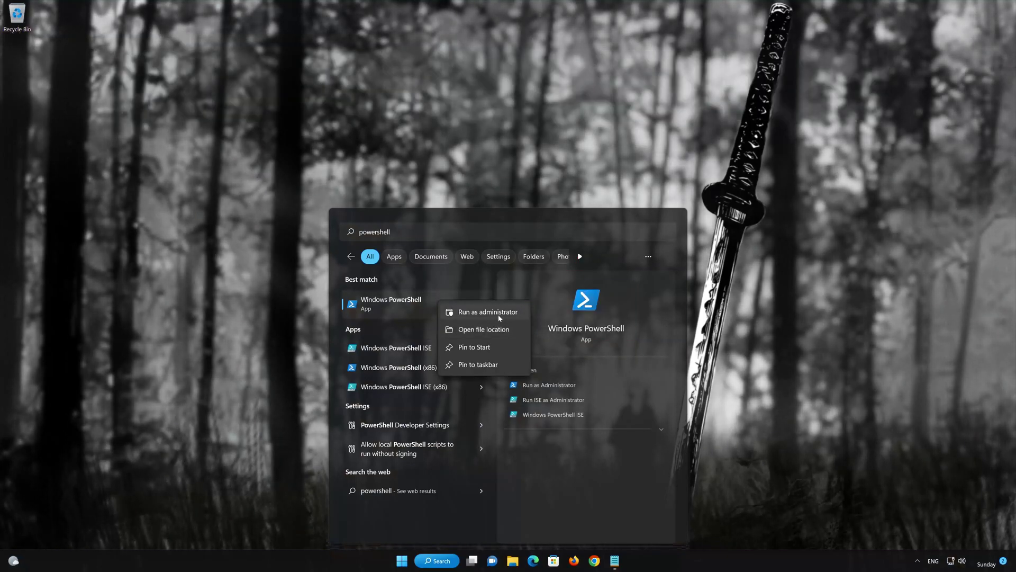
pyautogui.click(508, 313)
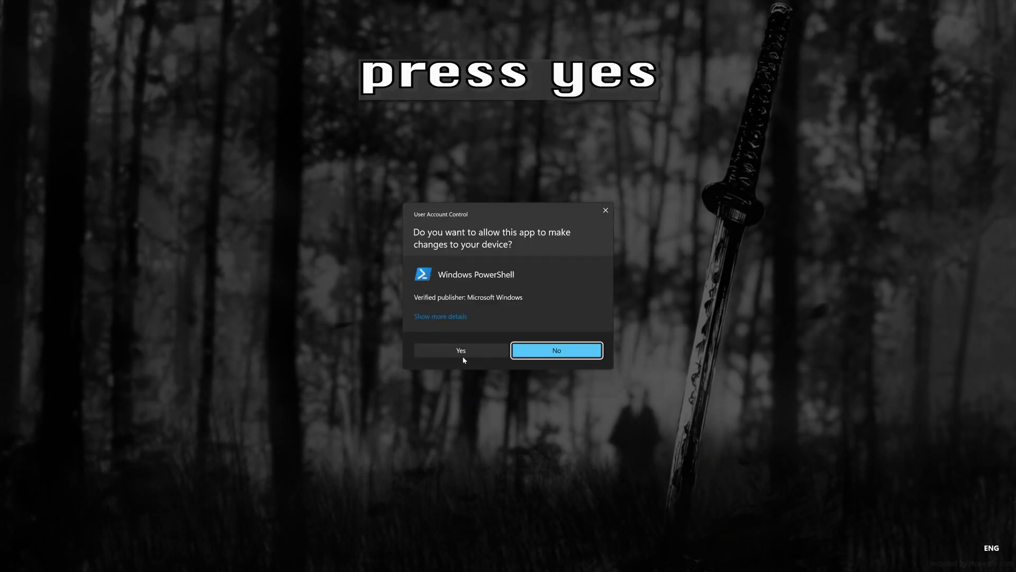
pyautogui.click(468, 351)
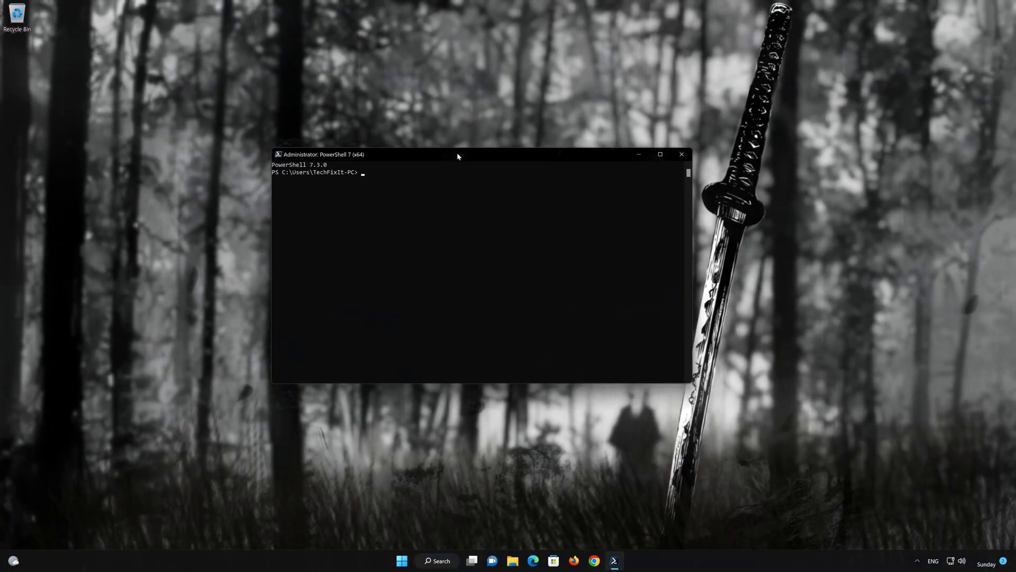
# Run the system file check with sfc /scannow, wait for the scan to finish and close PowerShell with exit
pyautogui.write('sfc /')
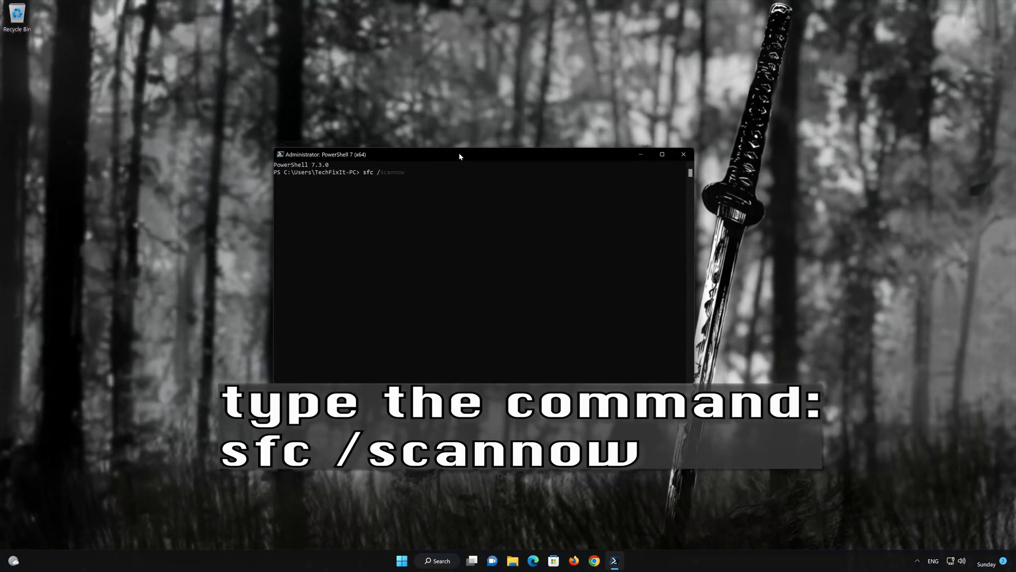
pyautogui.write('scannow')
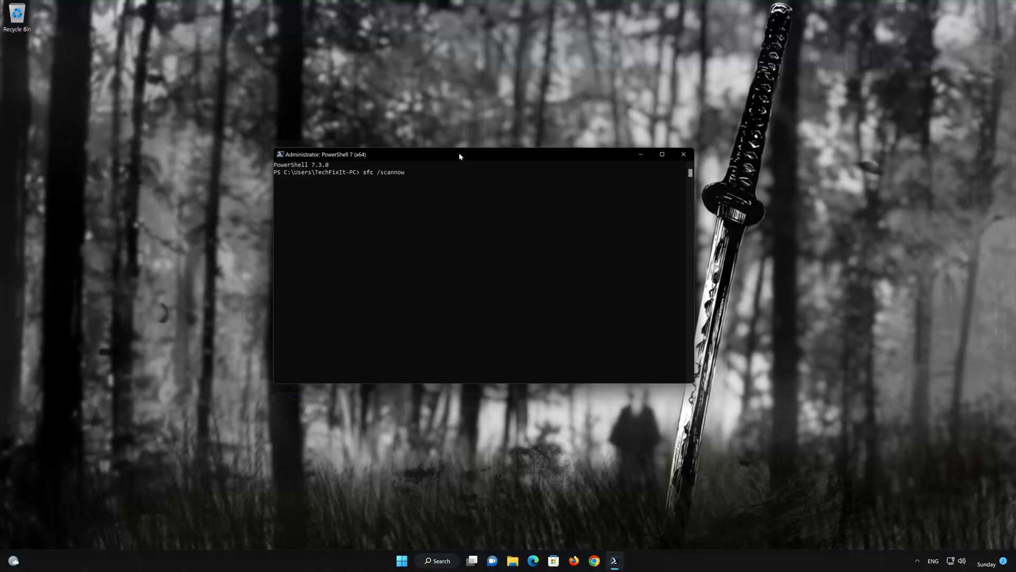
pyautogui.press('Return')
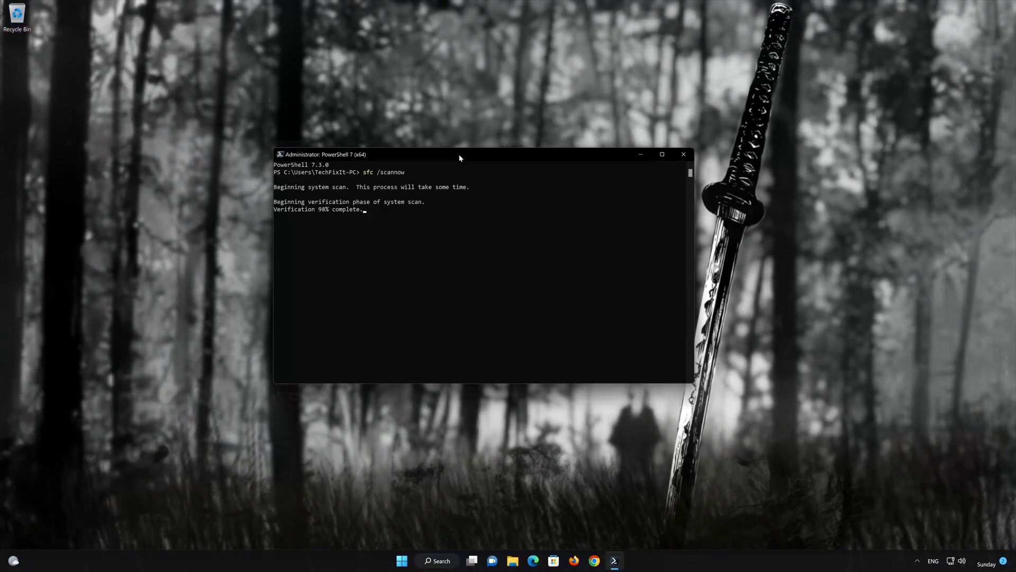
pyautogui.press('Return')
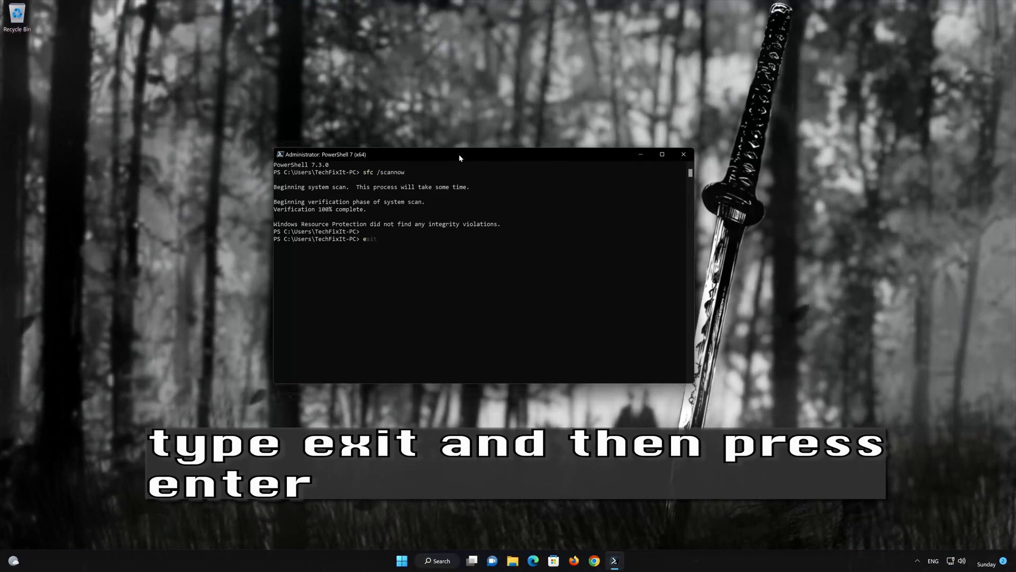
pyautogui.write('exit')
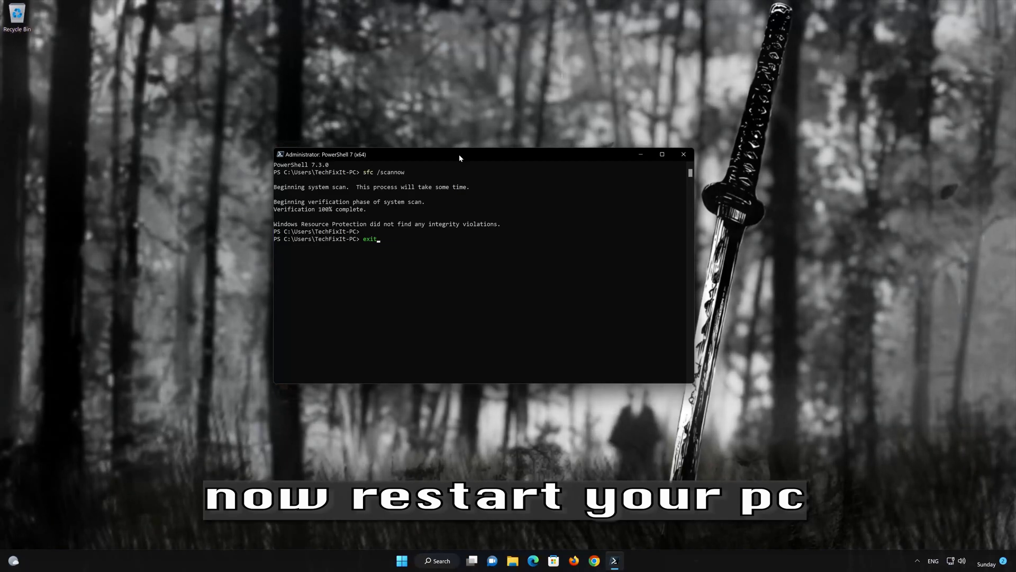
pyautogui.press('Return')
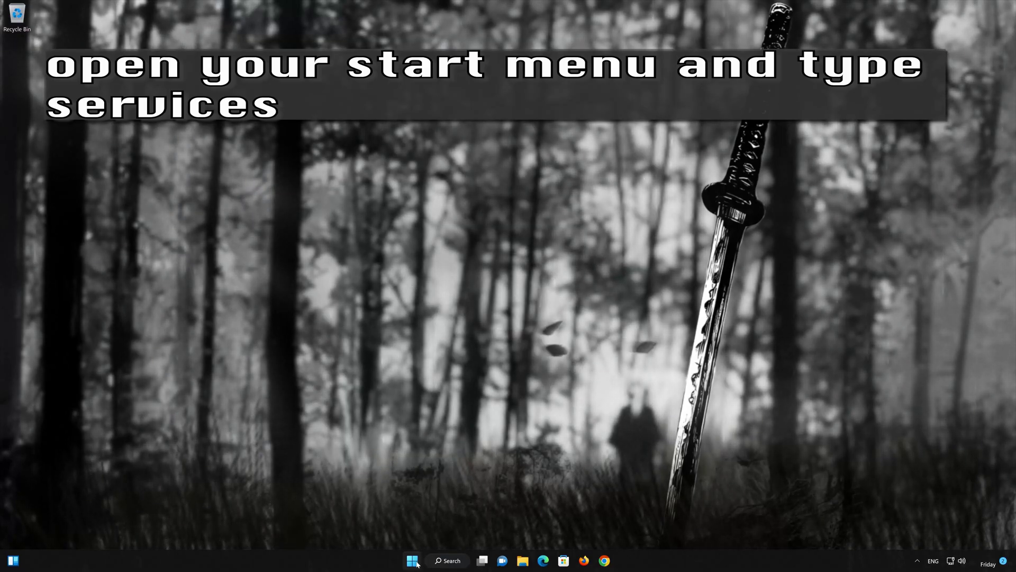
# Search for services and open the Services app
pyautogui.click(413, 561)
pyautogui.write('services')
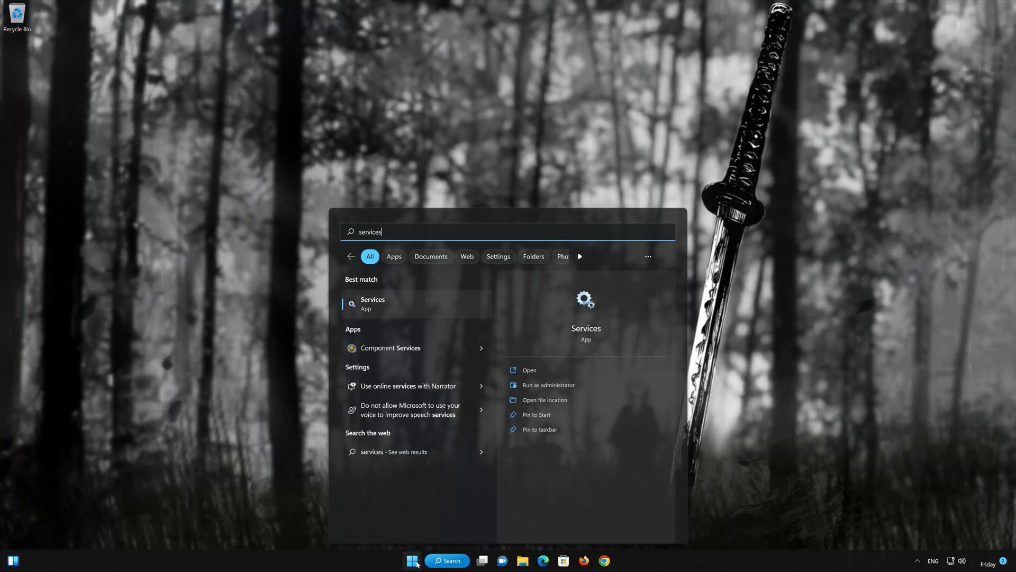
pyautogui.click(432, 314)
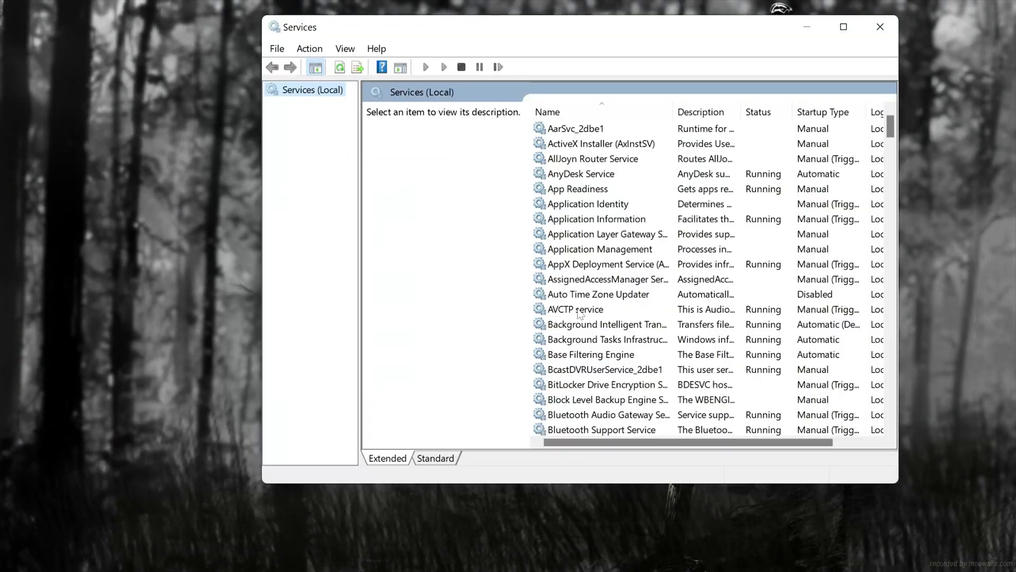
# Set the startup type of the Windows Update service to Automatic in its properties and apply the change
pyautogui.click(551, 299)
pyautogui.scroll(-7, 551, 300)
pyautogui.scroll(-8, 581, 315)
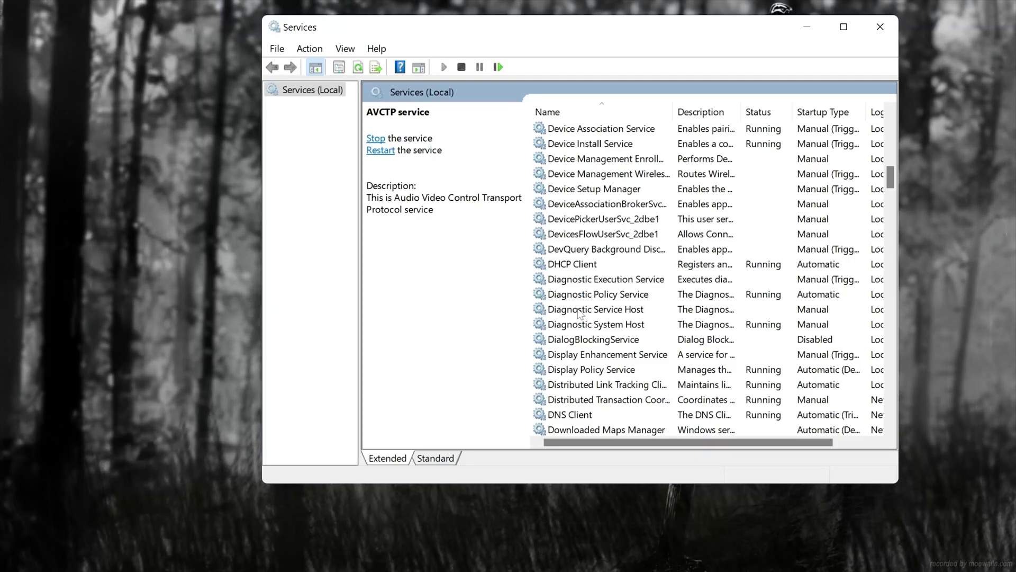
pyautogui.scroll(-20, 581, 314)
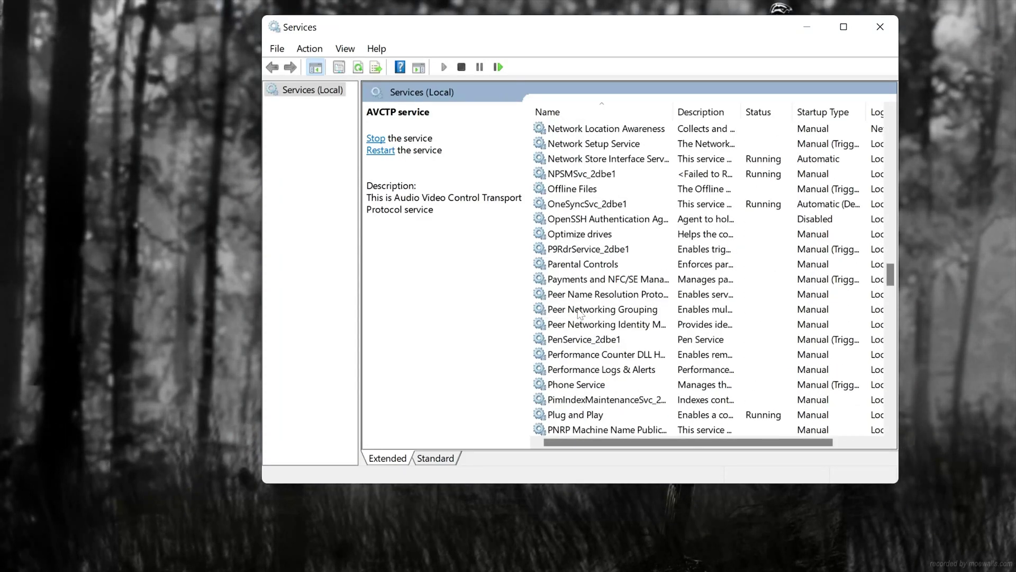
pyautogui.scroll(-20, 581, 315)
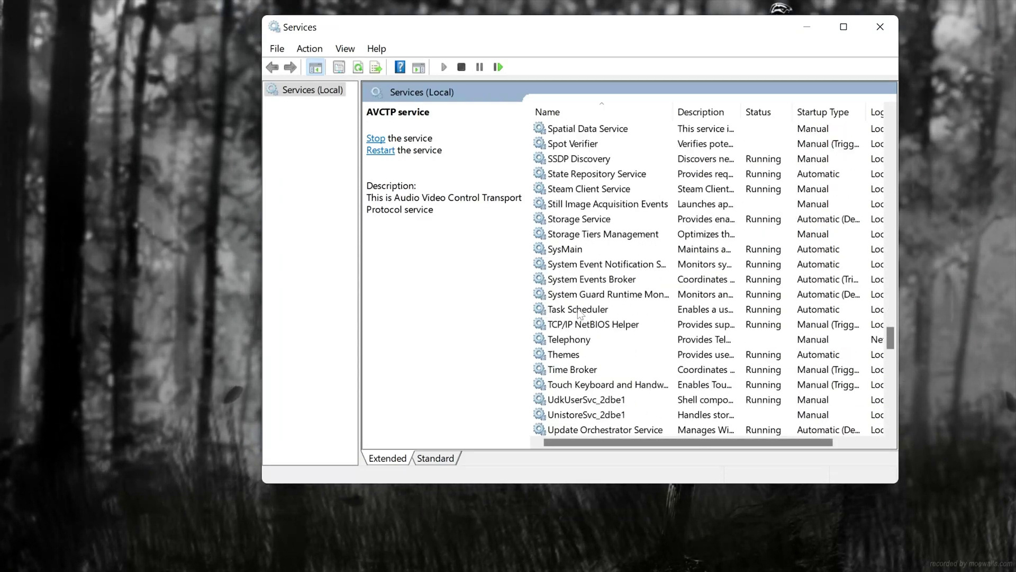
pyautogui.scroll(-13, 581, 315)
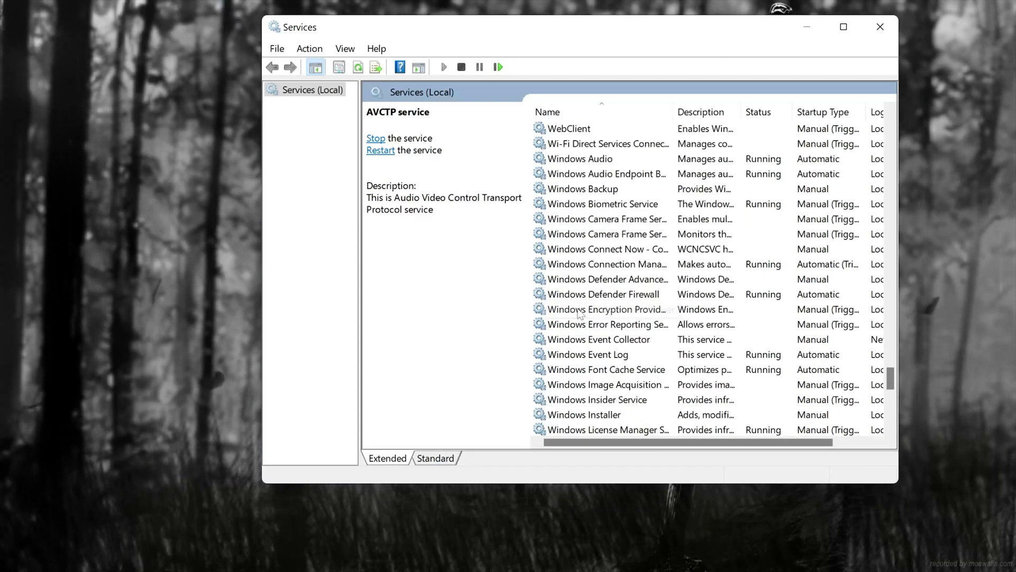
pyautogui.scroll(-6, 581, 315)
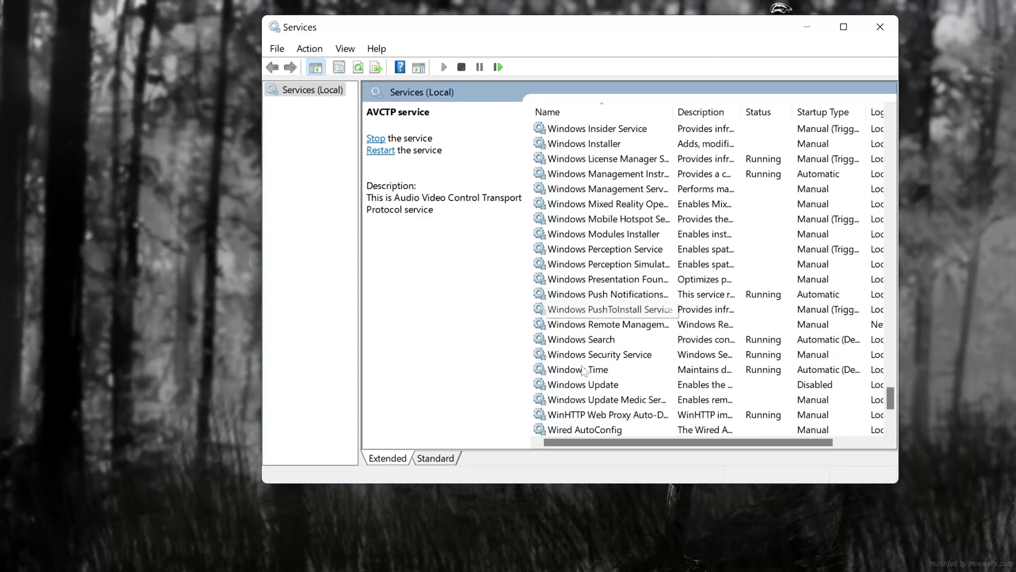
pyautogui.click(585, 385)
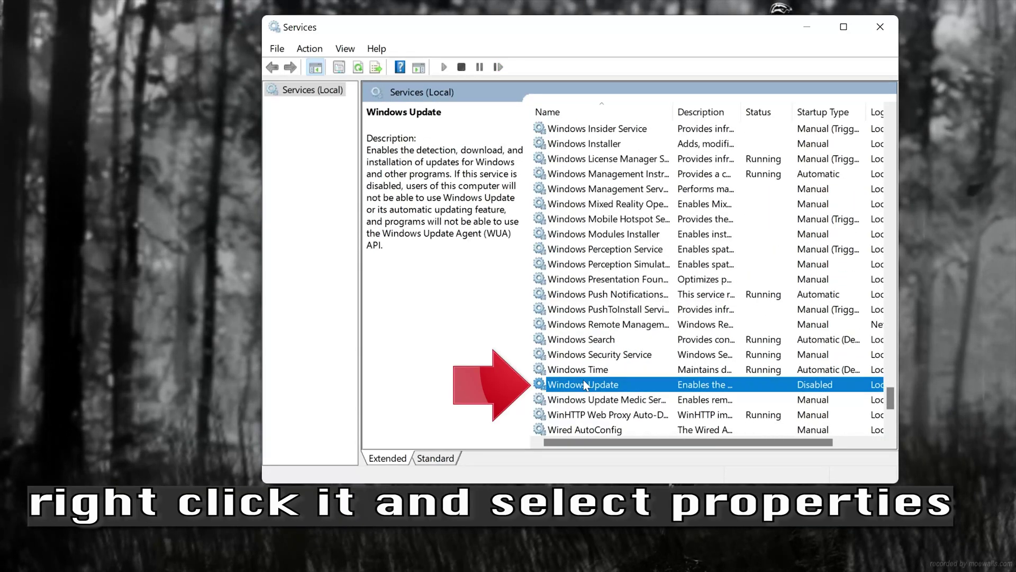
pyautogui.rightClick(621, 389)
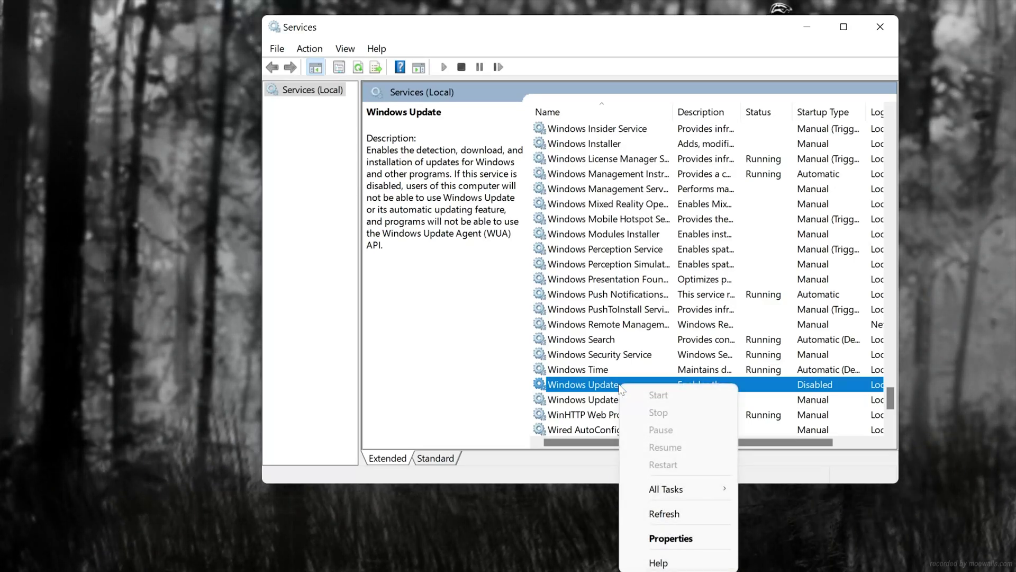
pyautogui.click(695, 539)
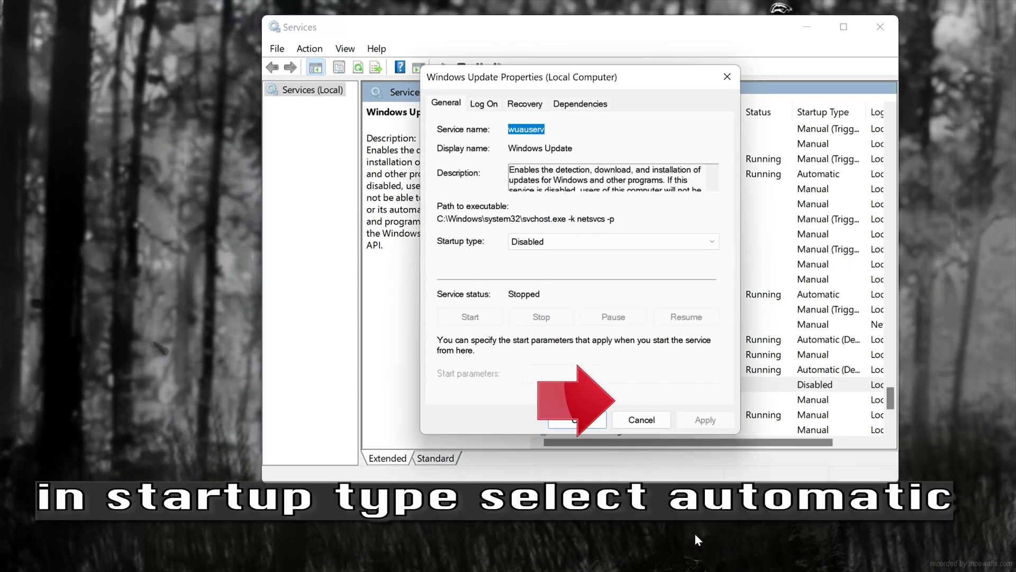
pyautogui.click(567, 243)
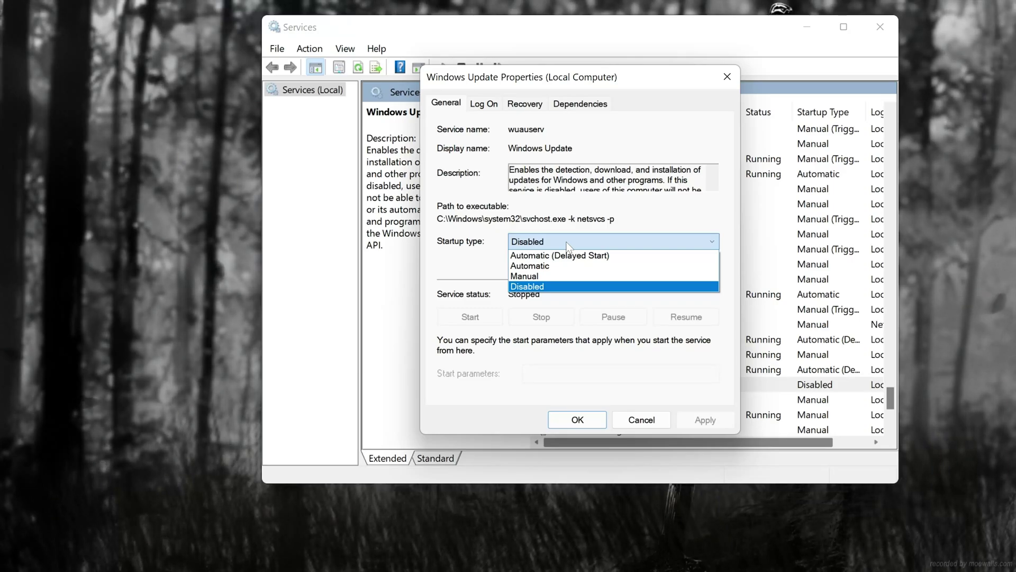
pyautogui.click(585, 269)
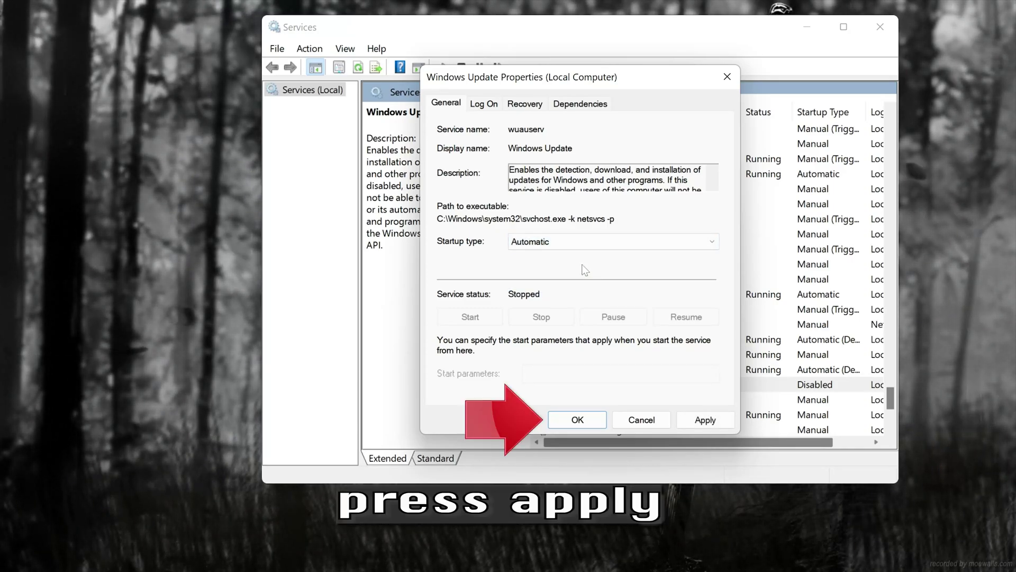
pyautogui.click(700, 421)
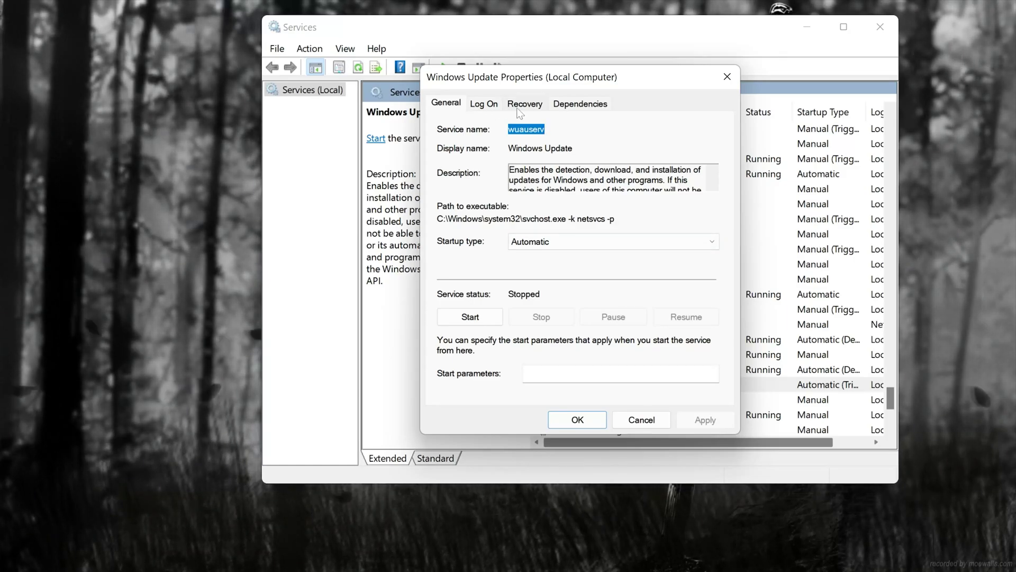
# Set the Windows Update service's second failure recovery action to Restart the Service, confirm the properties and start the service
pyautogui.click(537, 108)
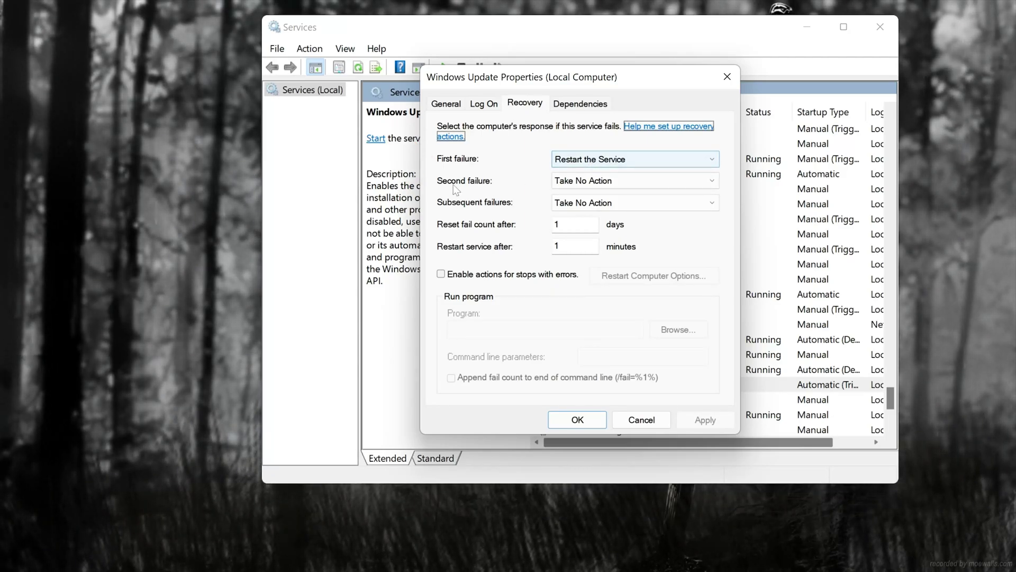
pyautogui.click(567, 181)
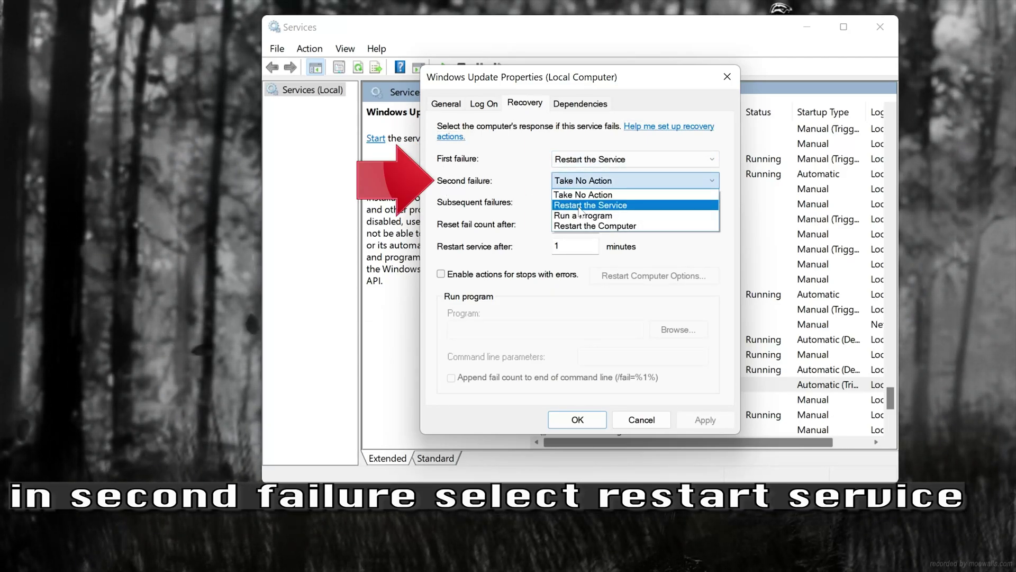
pyautogui.click(580, 200)
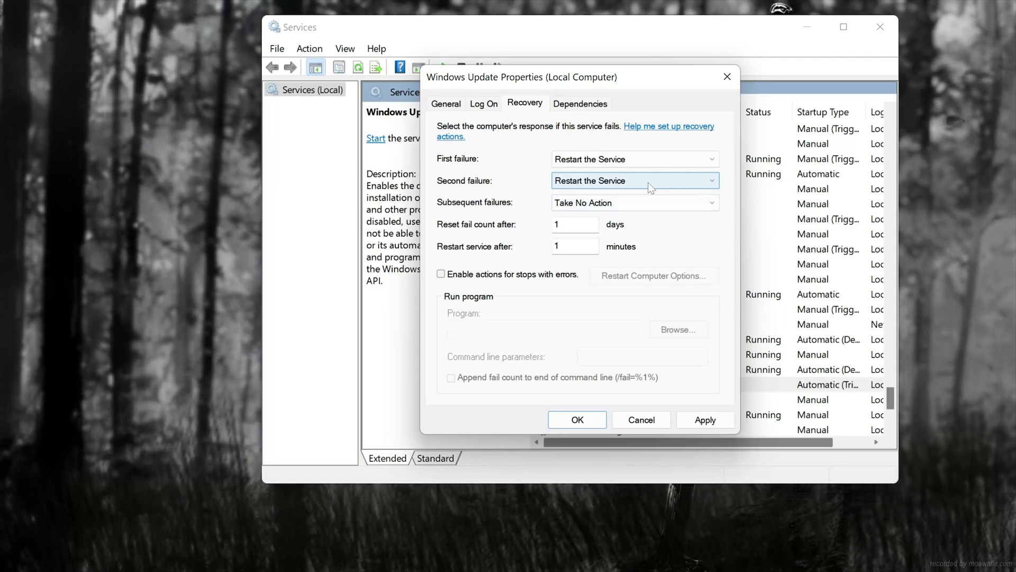
pyautogui.click(699, 420)
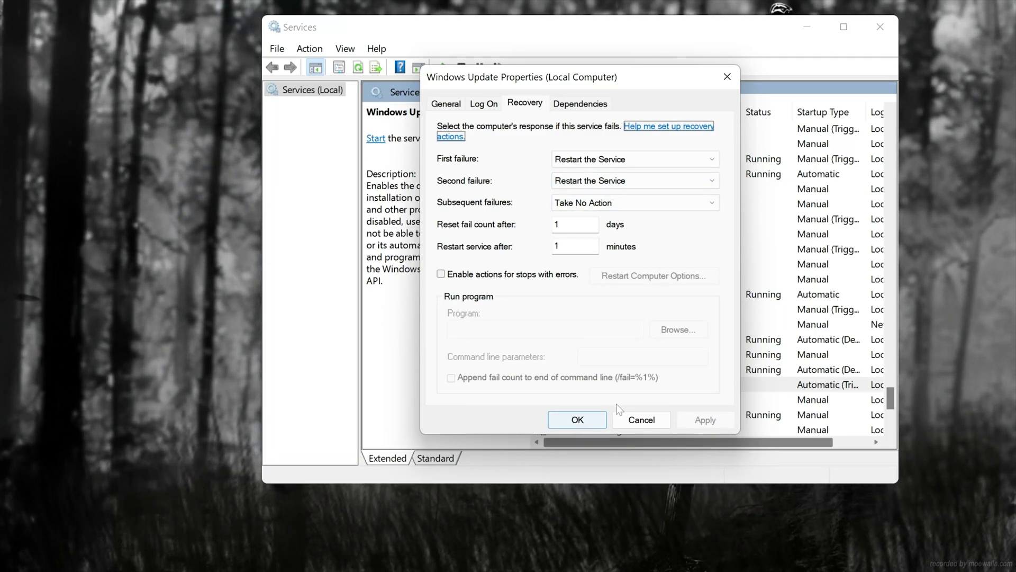
pyautogui.click(578, 420)
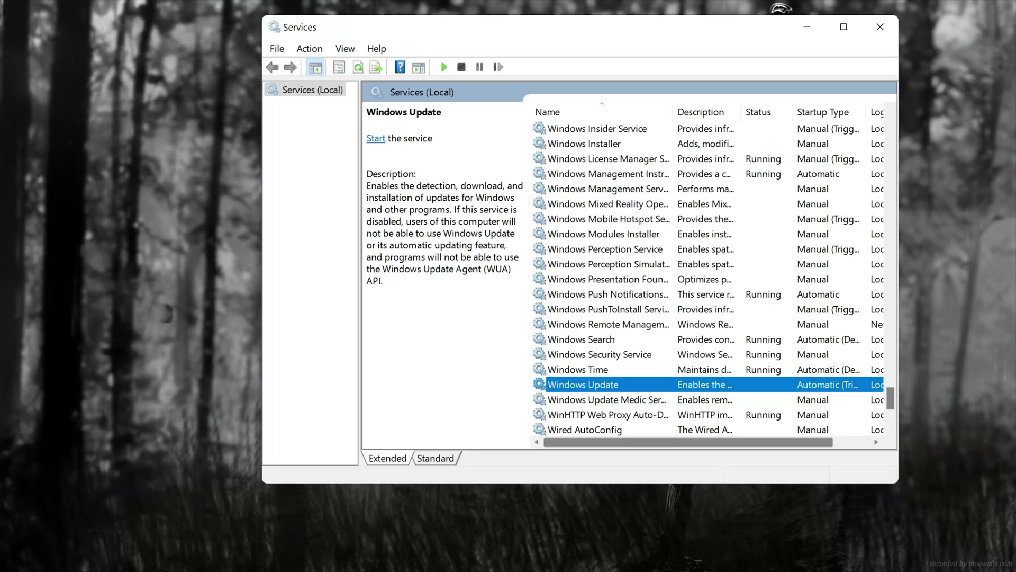
pyautogui.click(377, 141)
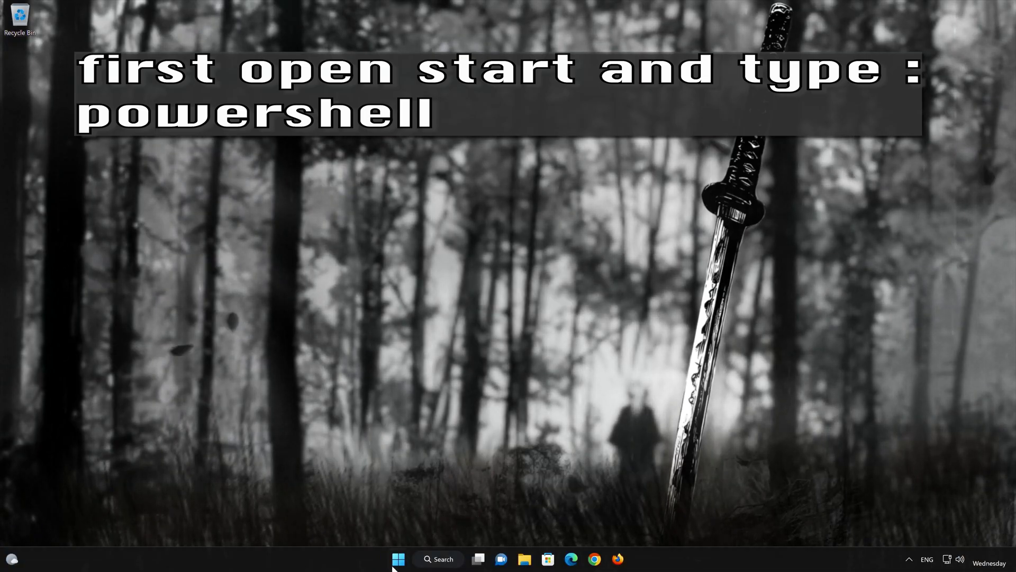
# Find Windows PowerShell through search, run it as administrator and allow it to make changes to the device
pyautogui.click(409, 559)
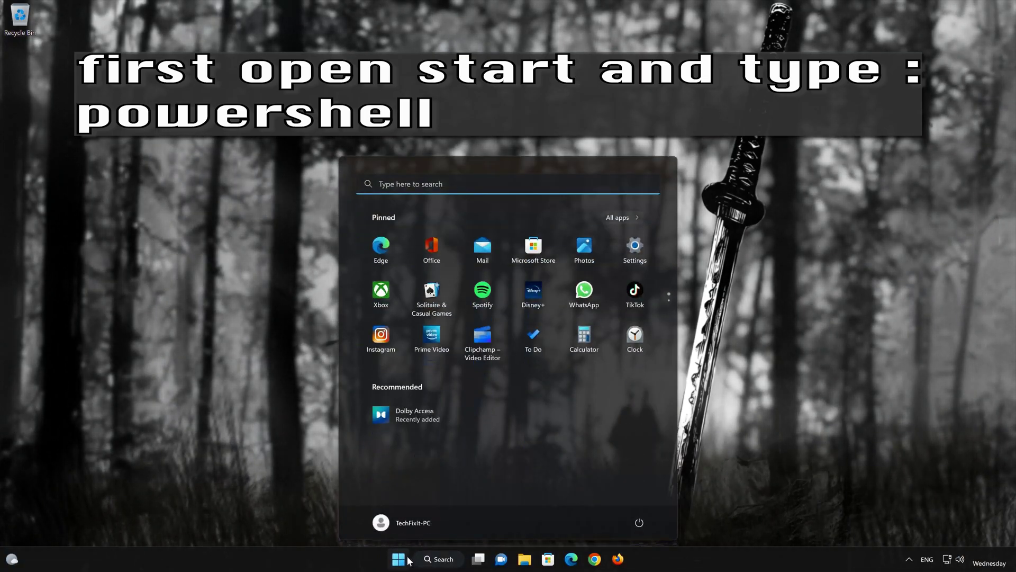
pyautogui.write('powers')
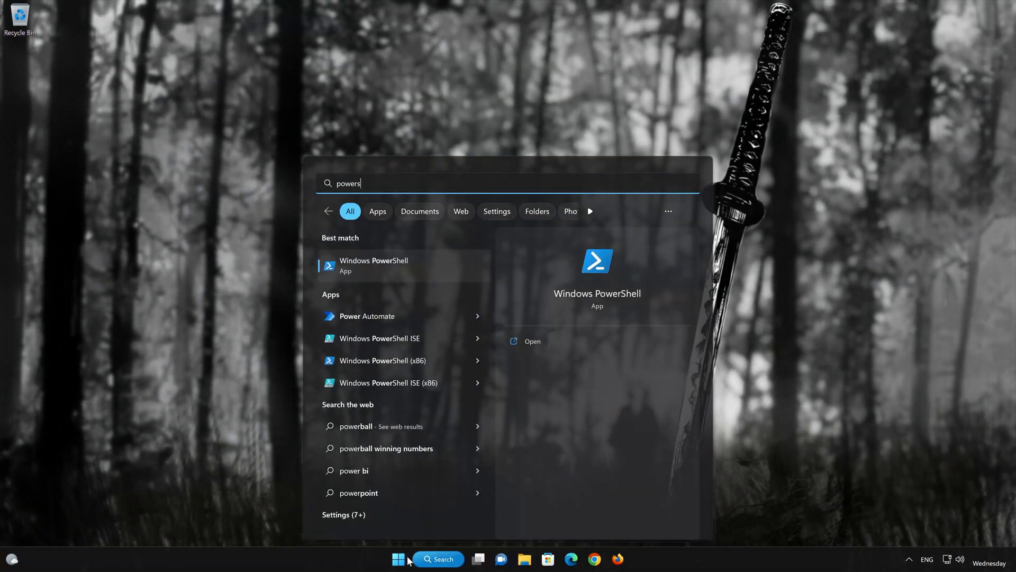
pyautogui.write('hll')
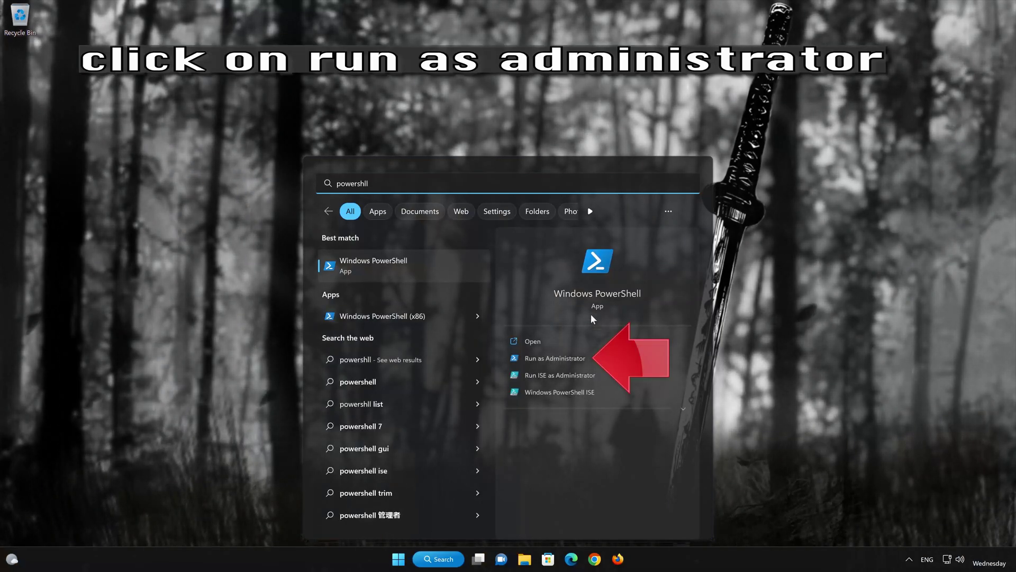
pyautogui.click(567, 356)
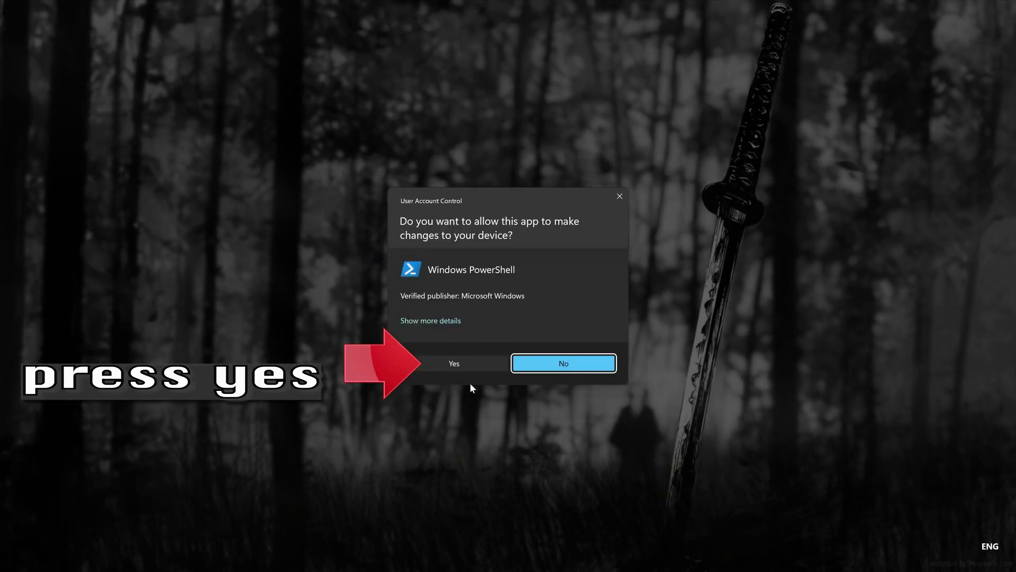
pyautogui.click(463, 367)
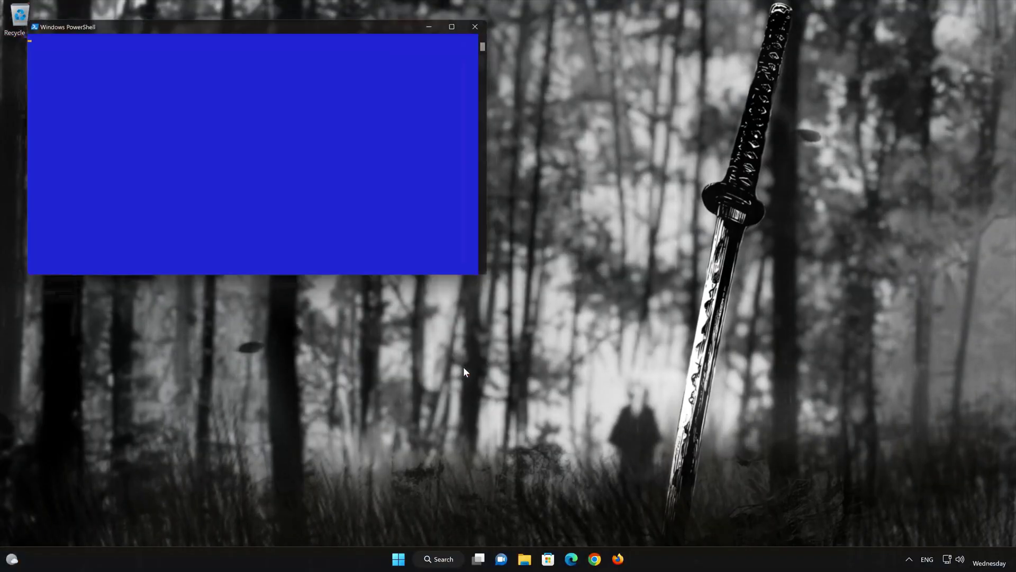
# Run the image repair command Dism /Online /Cleanup-Image /RestoreHealth in the administrator PowerShell window
pyautogui.moveTo(278, 23); pyautogui.dragTo(546, 130)
pyautogui.write('Dism ')
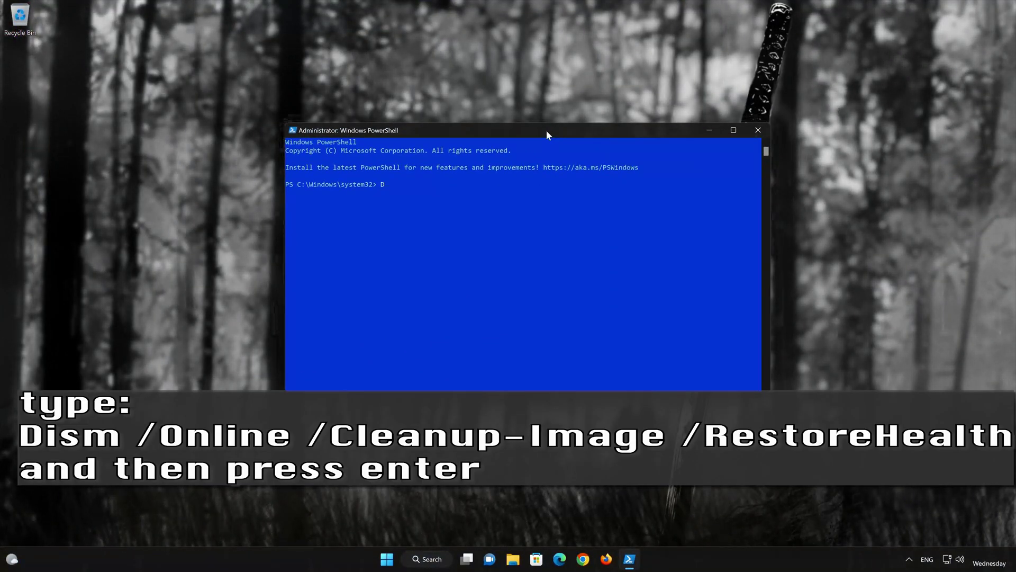
pyautogui.write('/Online ')
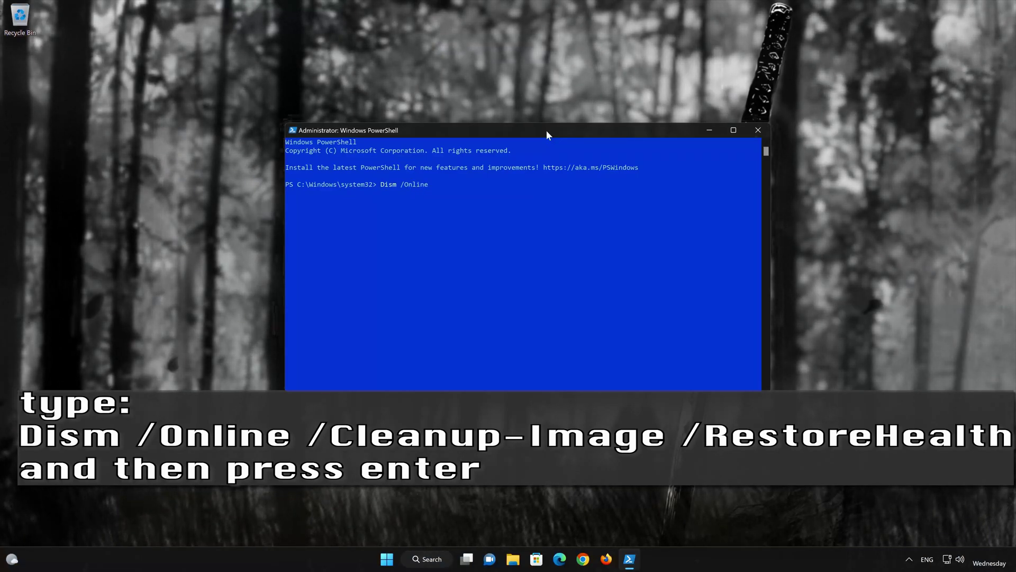
pyautogui.write('/')
pyautogui.write('Cleanu')
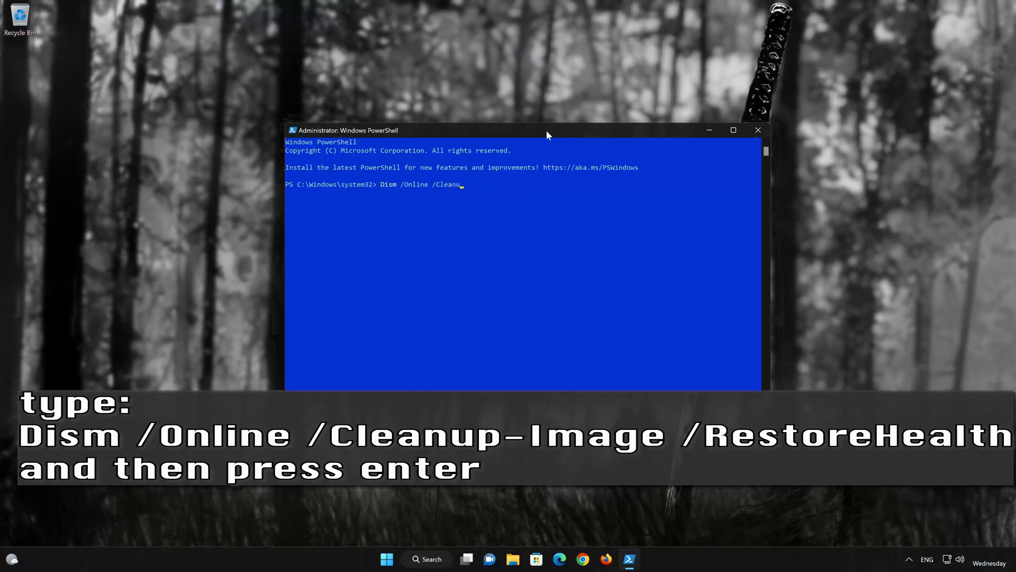
pyautogui.write('p-Image')
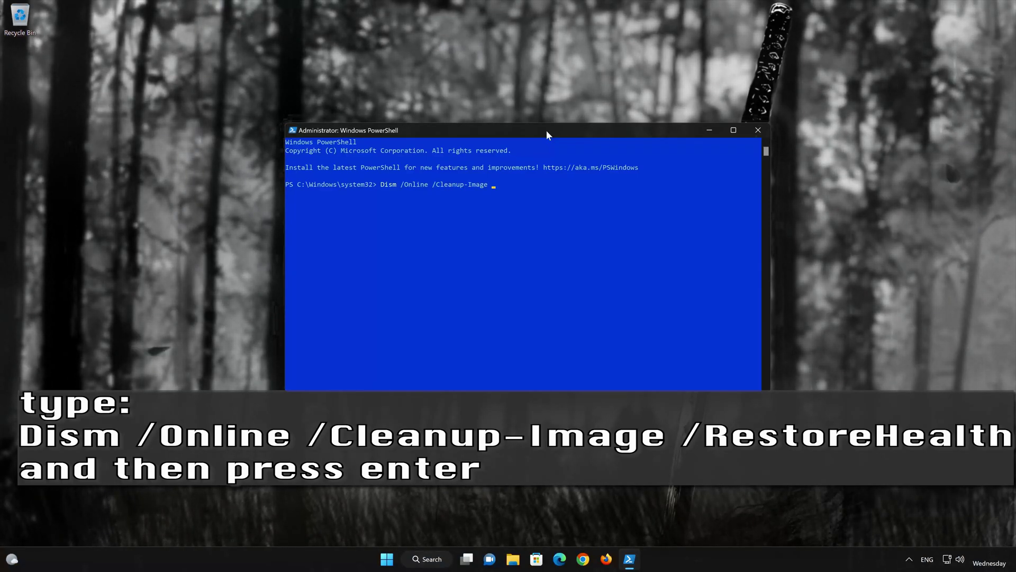
pyautogui.write(' /')
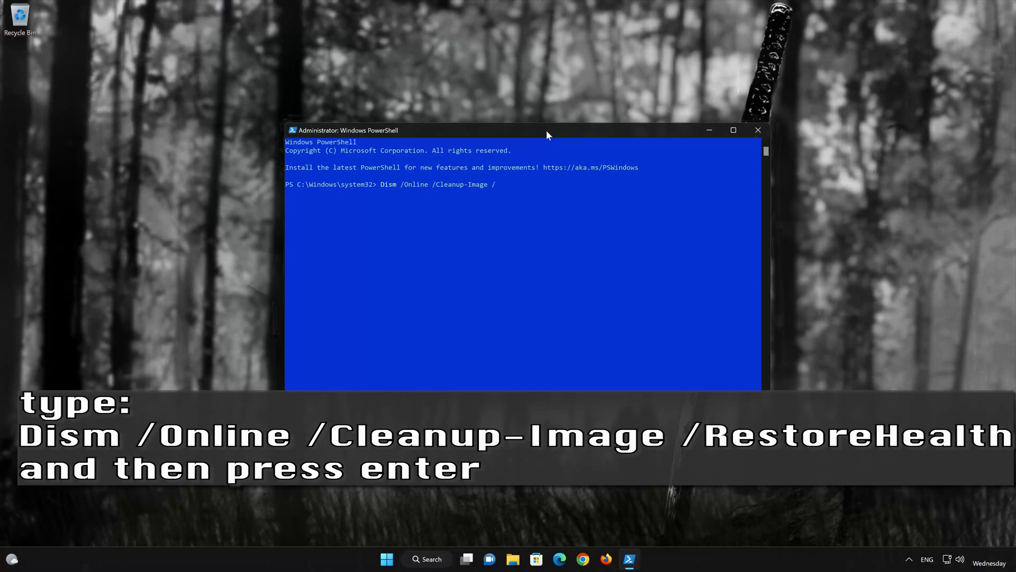
pyautogui.write('R')
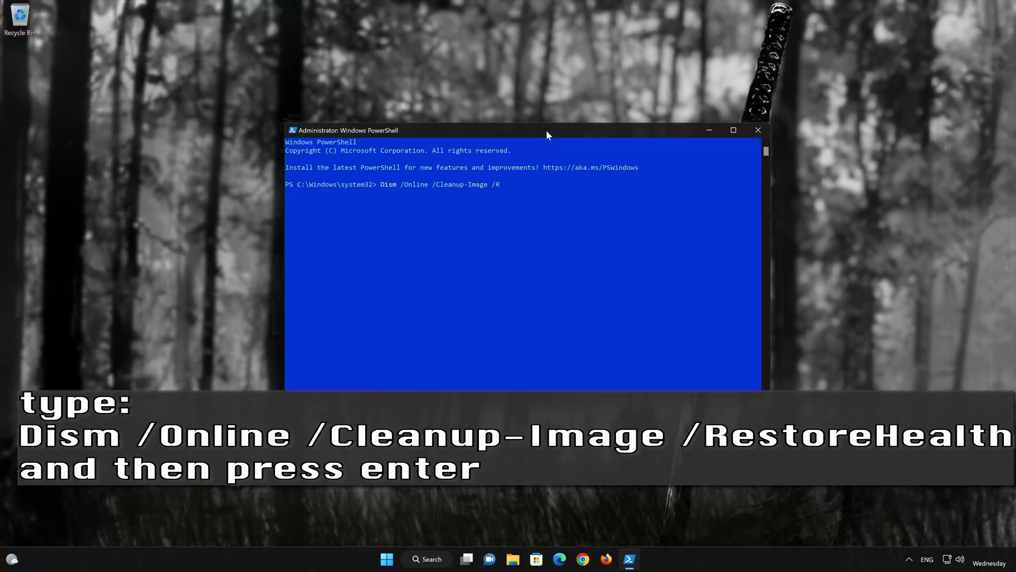
pyautogui.write('estoreHealth')
pyautogui.press('Return')
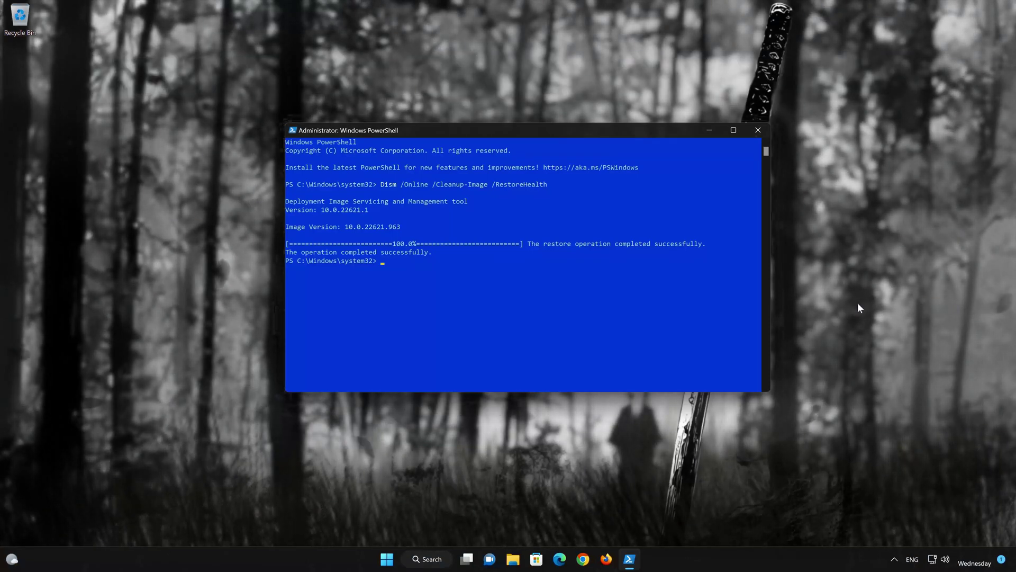
# End the PowerShell session with the exit command
pyautogui.write('ex')
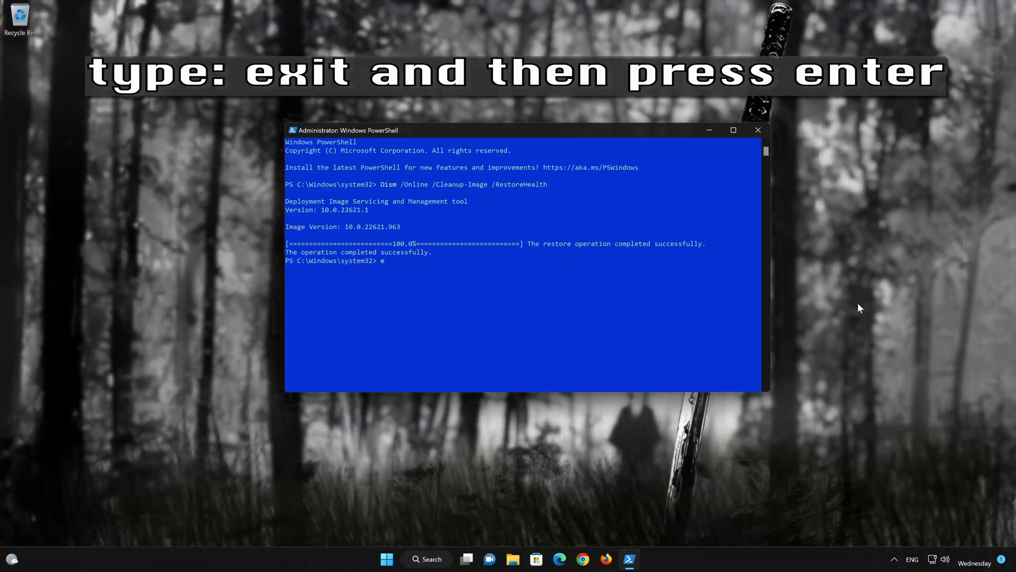
pyautogui.write('it')
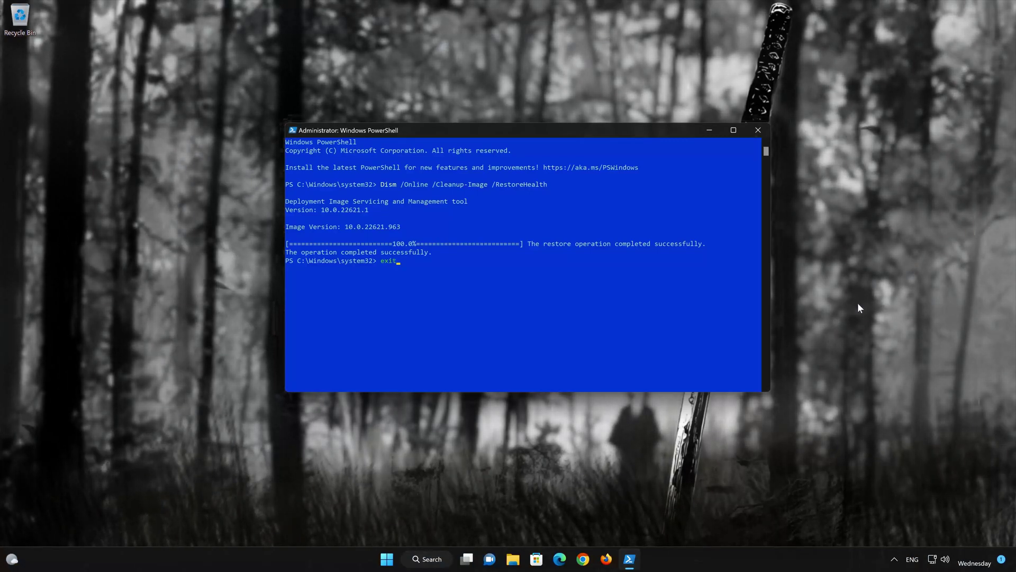
pyautogui.press('Return')
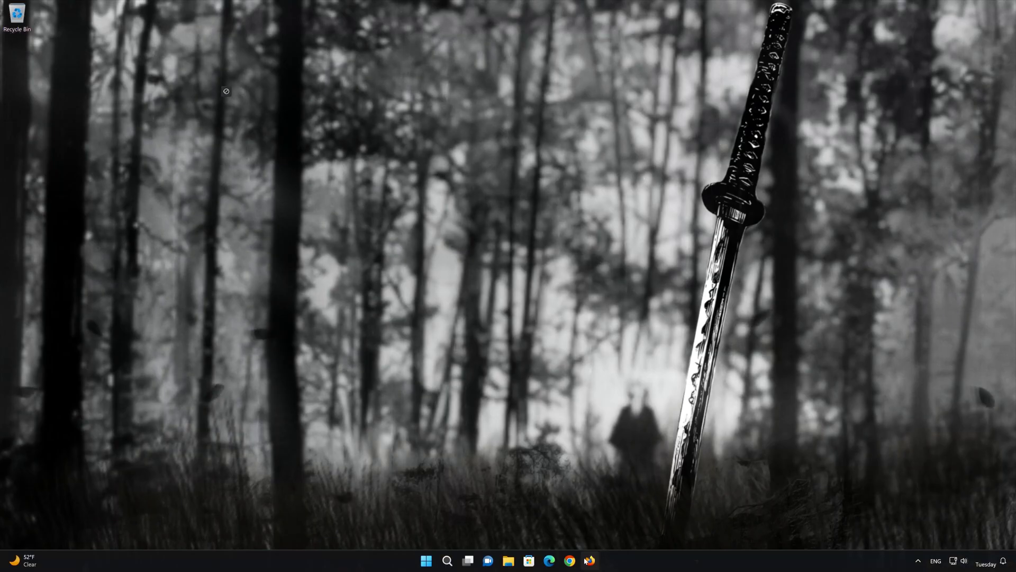
pyautogui.click(590, 561)
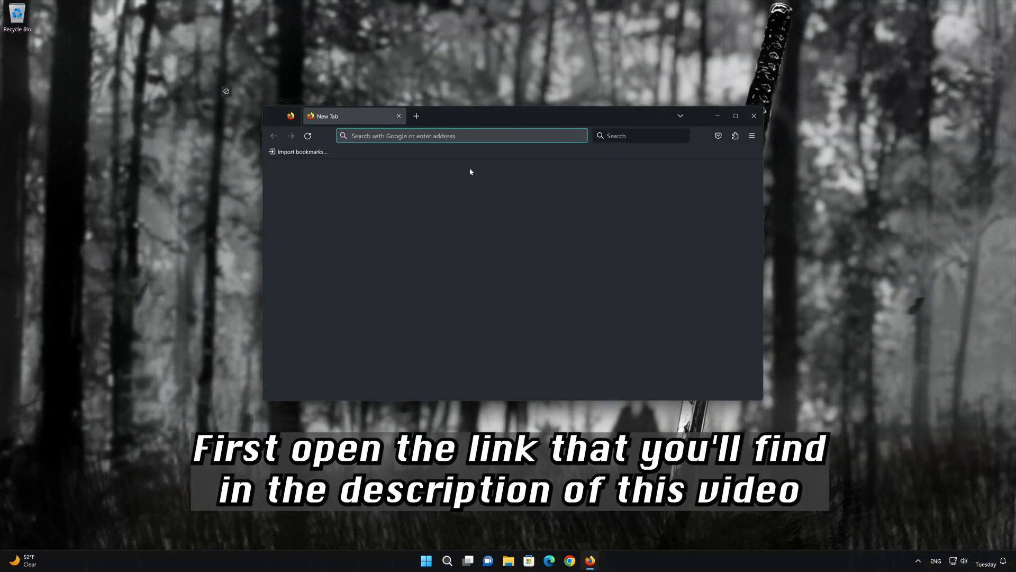
pyautogui.rightClick(462, 137)
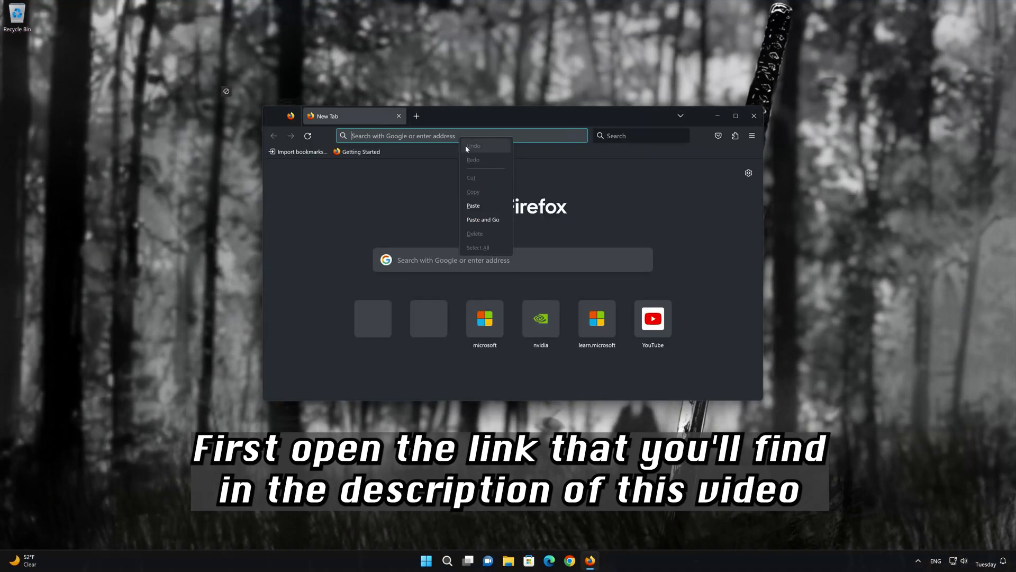
pyautogui.click(475, 205)
pyautogui.press('Return')
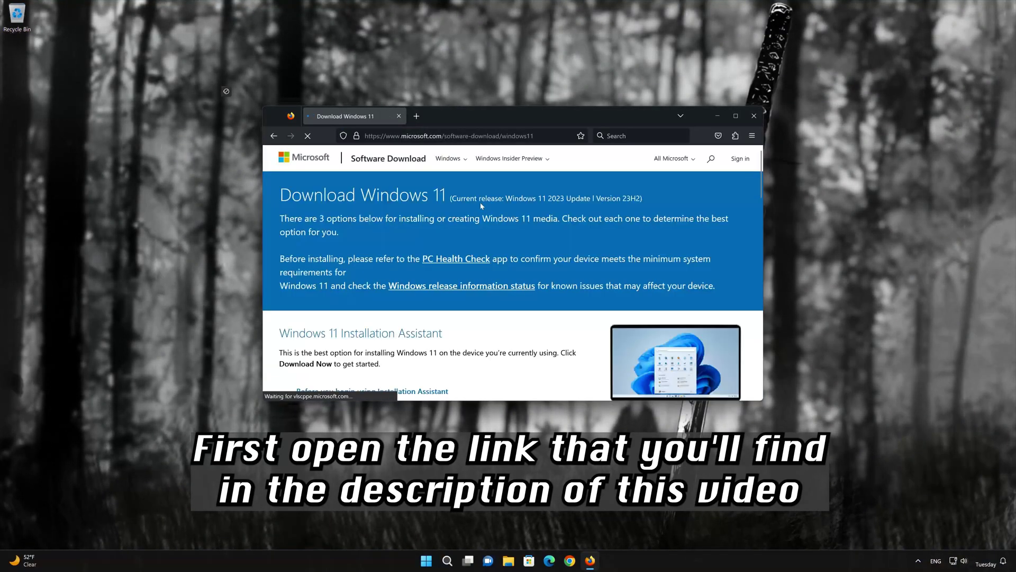
# Download the media creation tool offered under Create Windows 11 Installation Media and close the browser
pyautogui.scroll(-3, 482, 209)
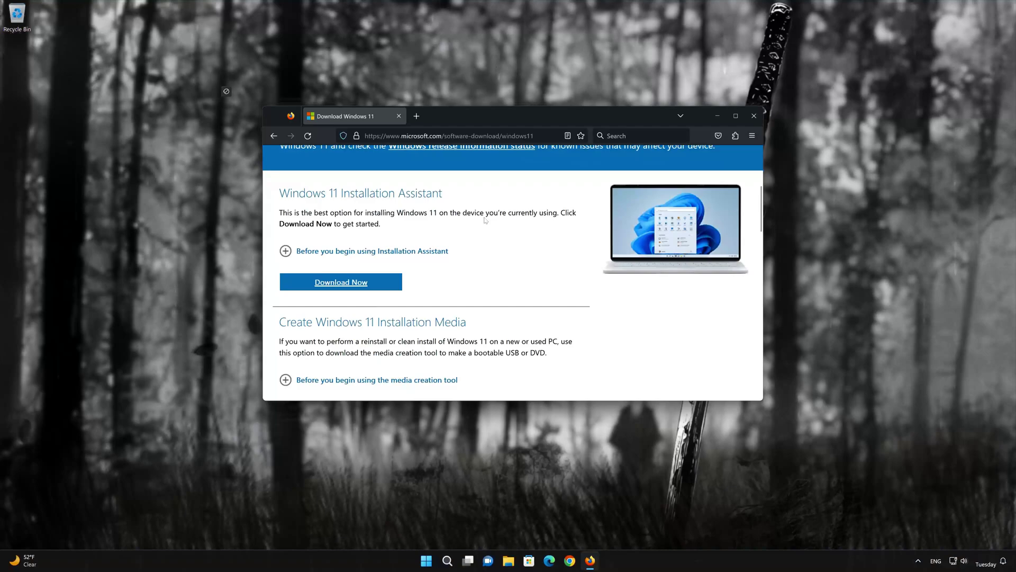
pyautogui.scroll(-3, 485, 219)
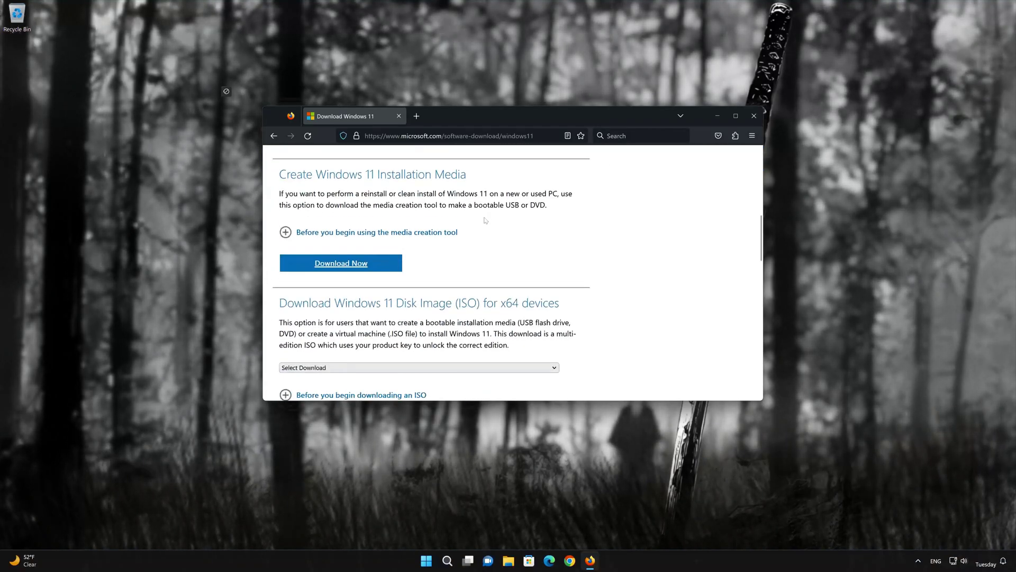
pyautogui.scroll(1, 485, 219)
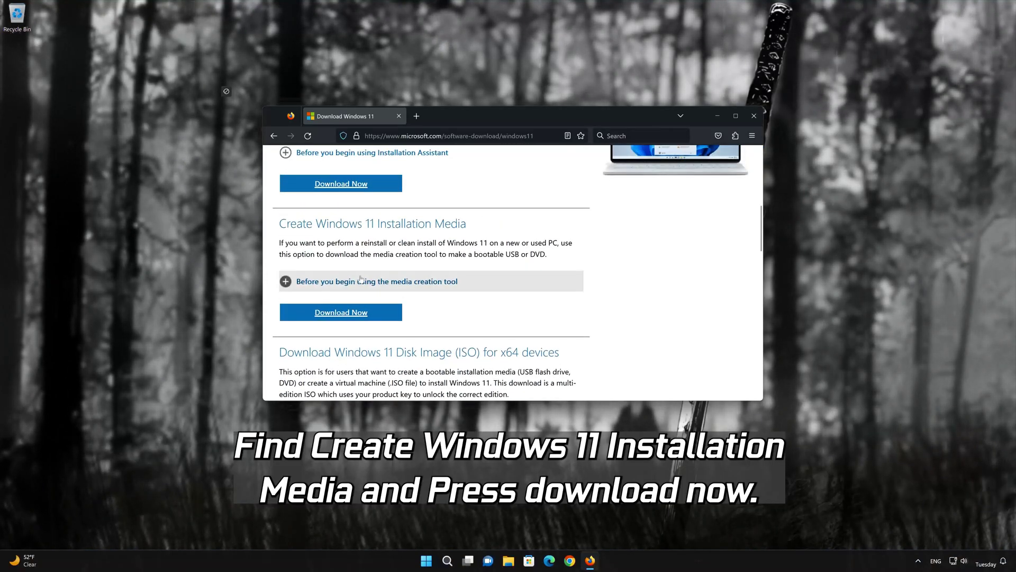
pyautogui.click(354, 317)
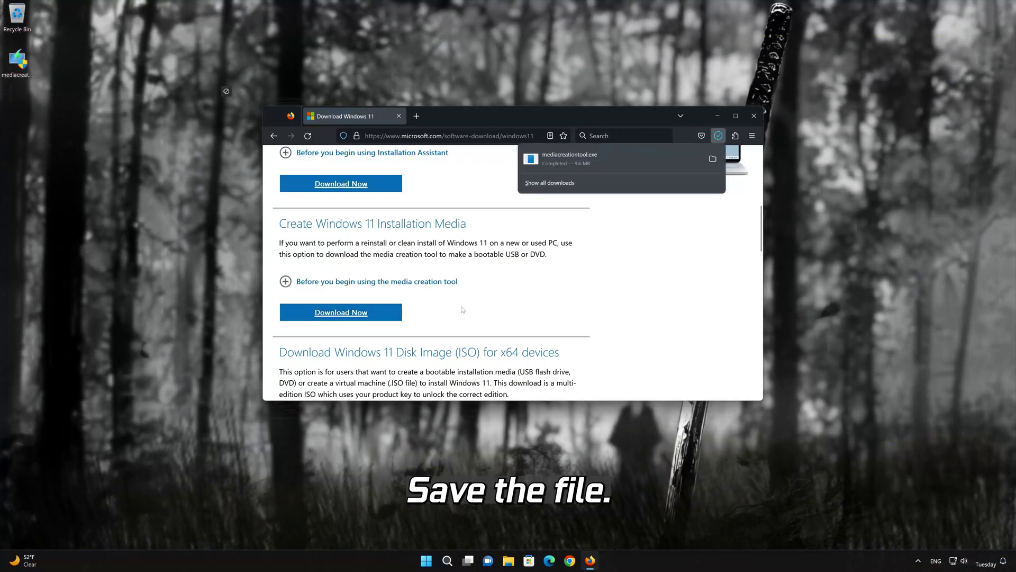
pyautogui.click(754, 116)
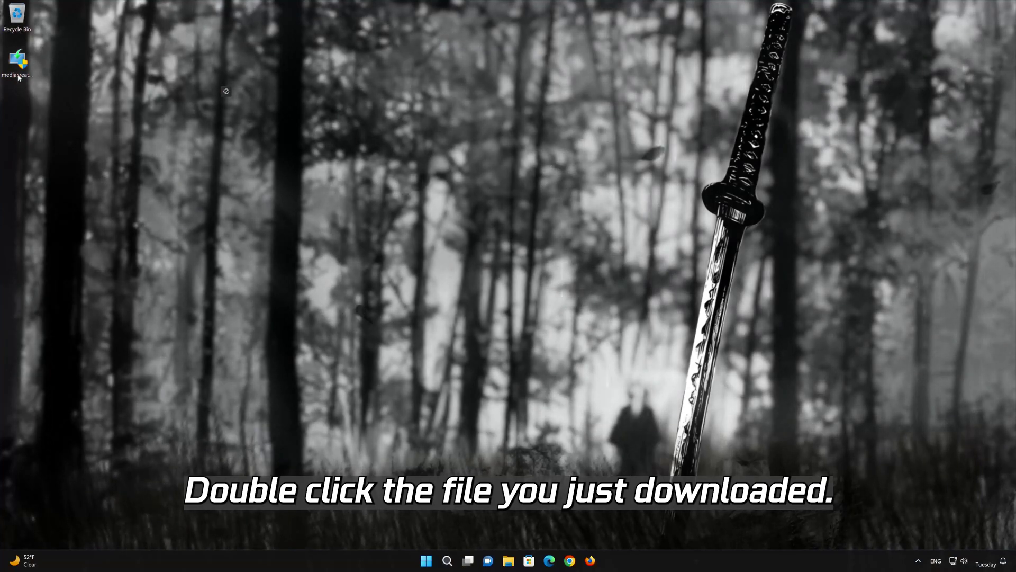
# Run the downloaded mediacreationtool from the desktop, allow it to make changes, accept the license terms and dismiss the OneDrive notification
pyautogui.doubleClick(20, 63)
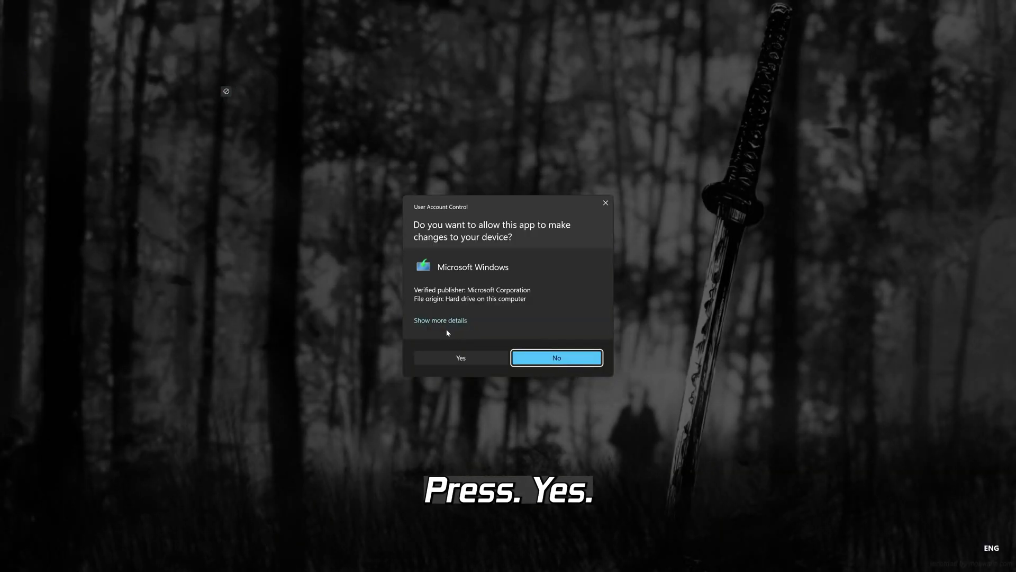
pyautogui.click(461, 358)
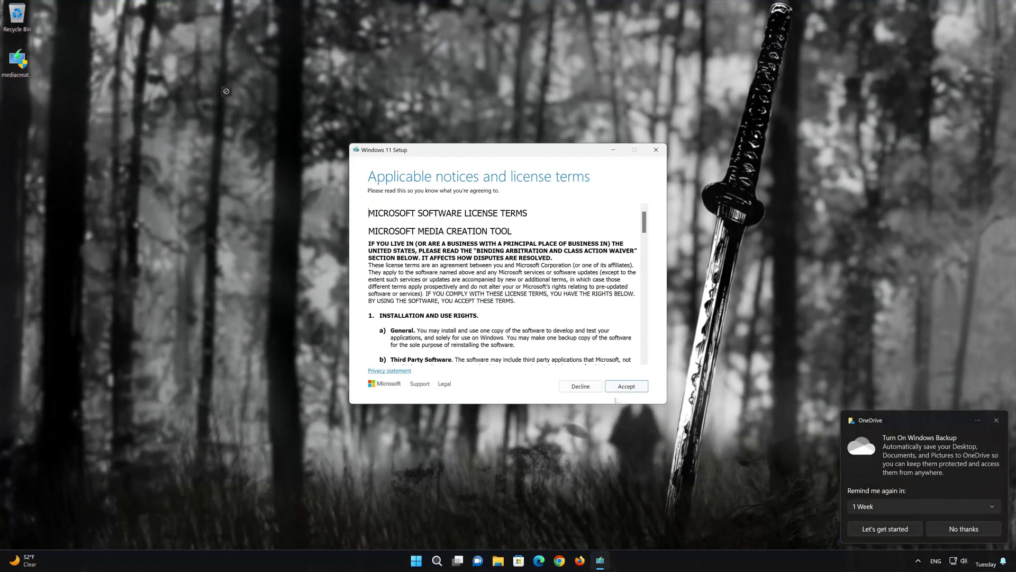
pyautogui.click(635, 388)
pyautogui.click(996, 420)
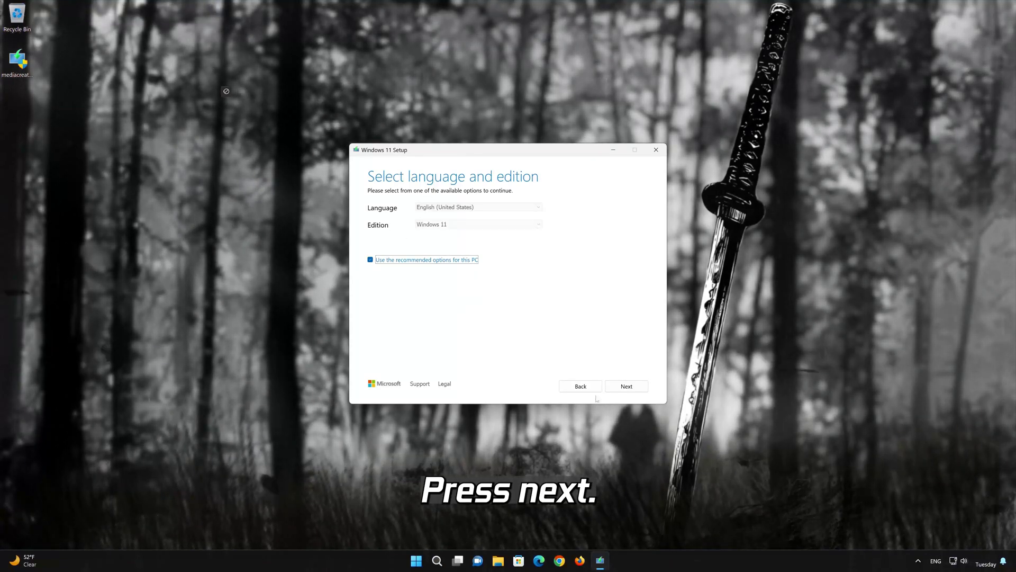
# Keep the recommended language and edition for this PC and choose ISO file as the installation media
pyautogui.click(637, 390)
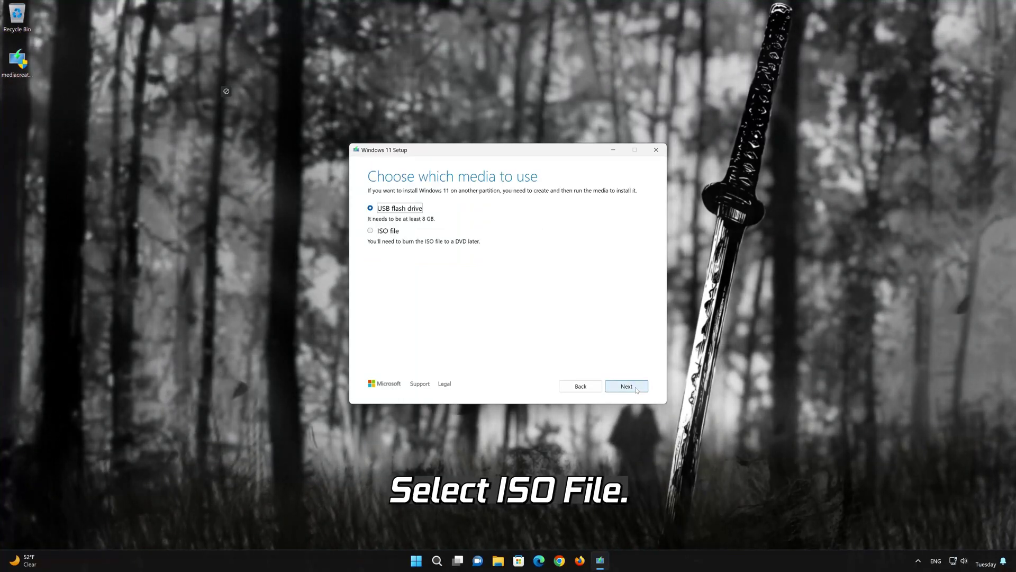
pyautogui.click(373, 232)
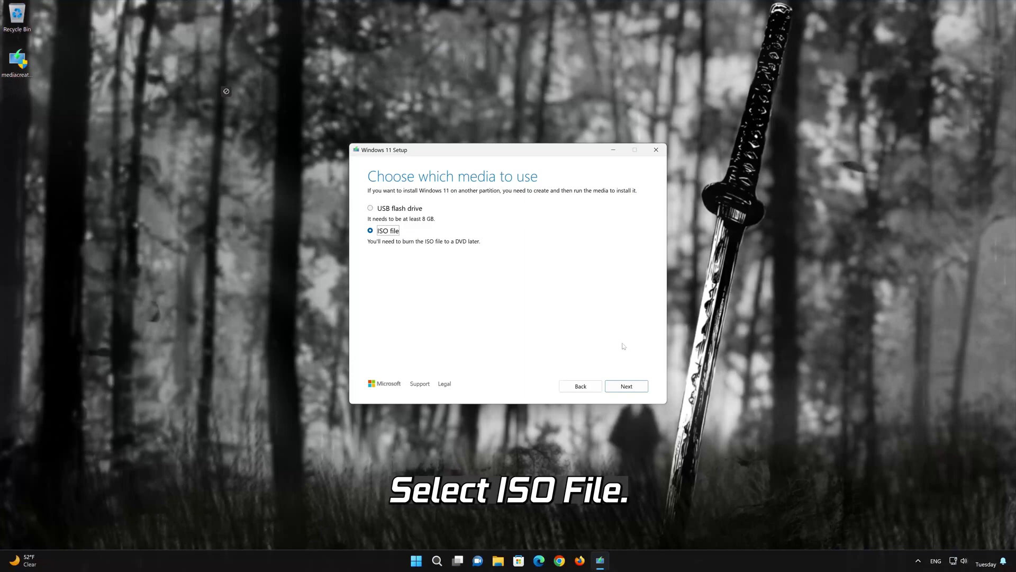
pyautogui.click(626, 386)
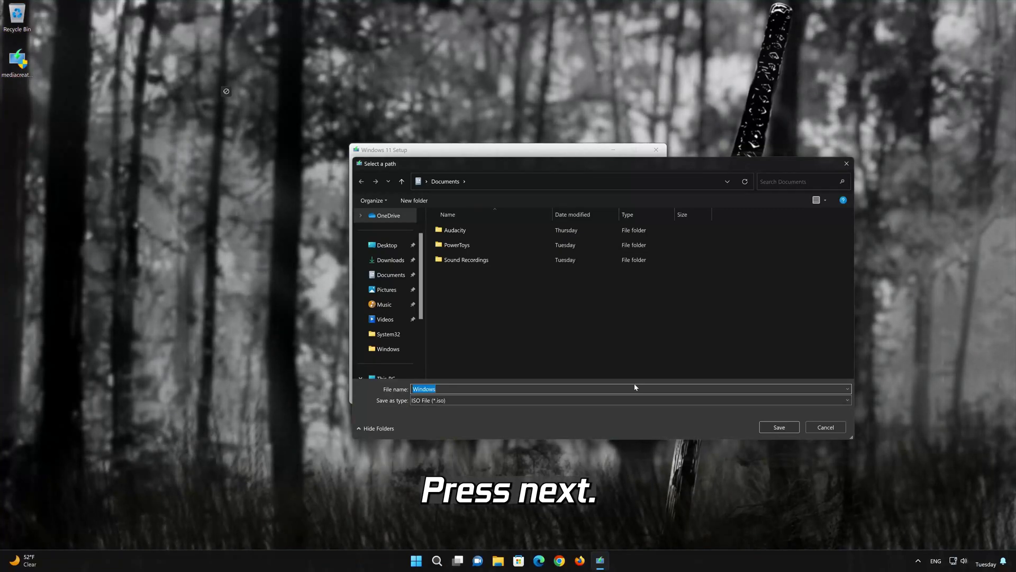
# Save the ISO file to the Desktop under the name Windows11
pyautogui.click(373, 245)
pyautogui.click(436, 389)
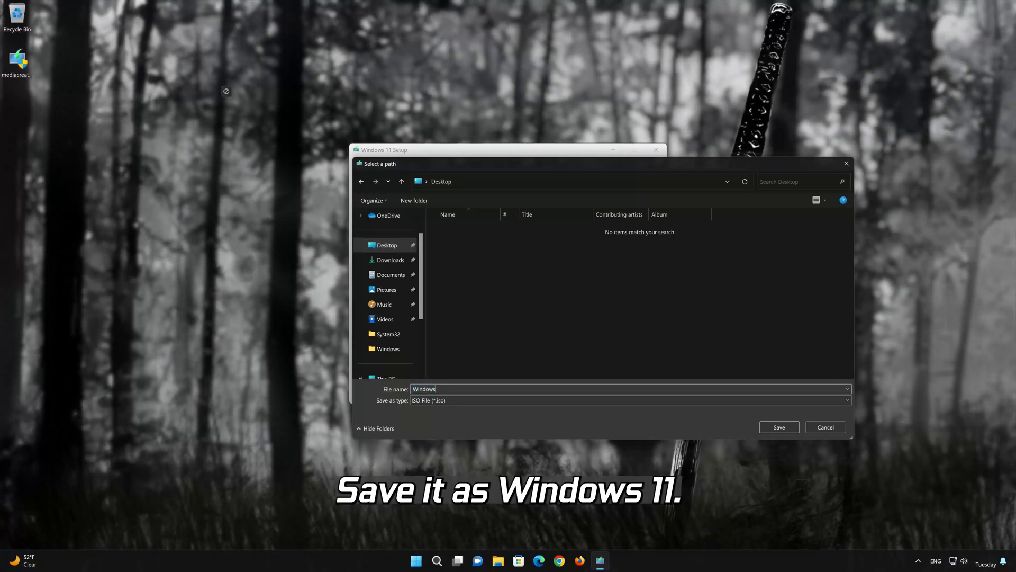
pyautogui.write('11')
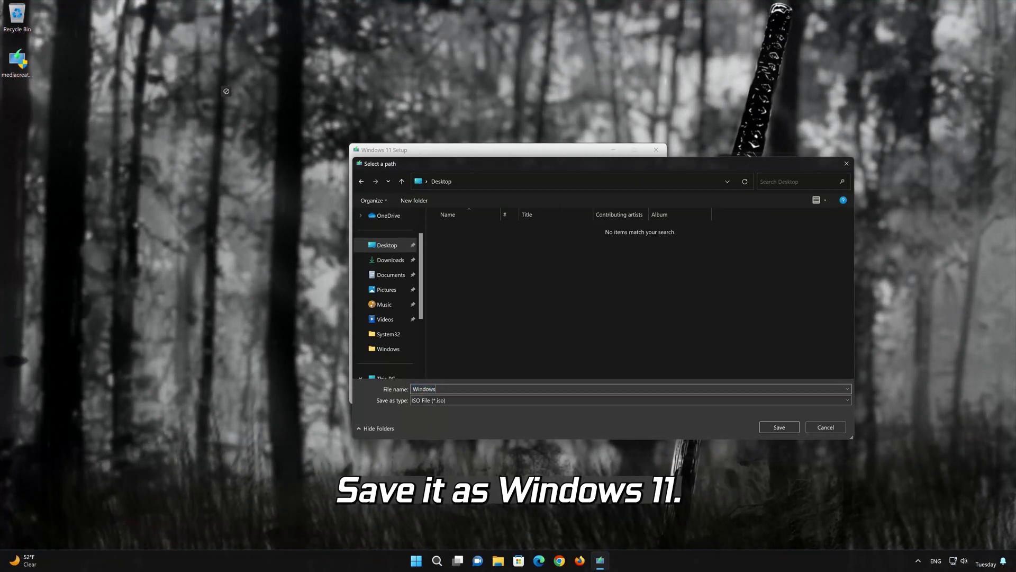
pyautogui.click(780, 426)
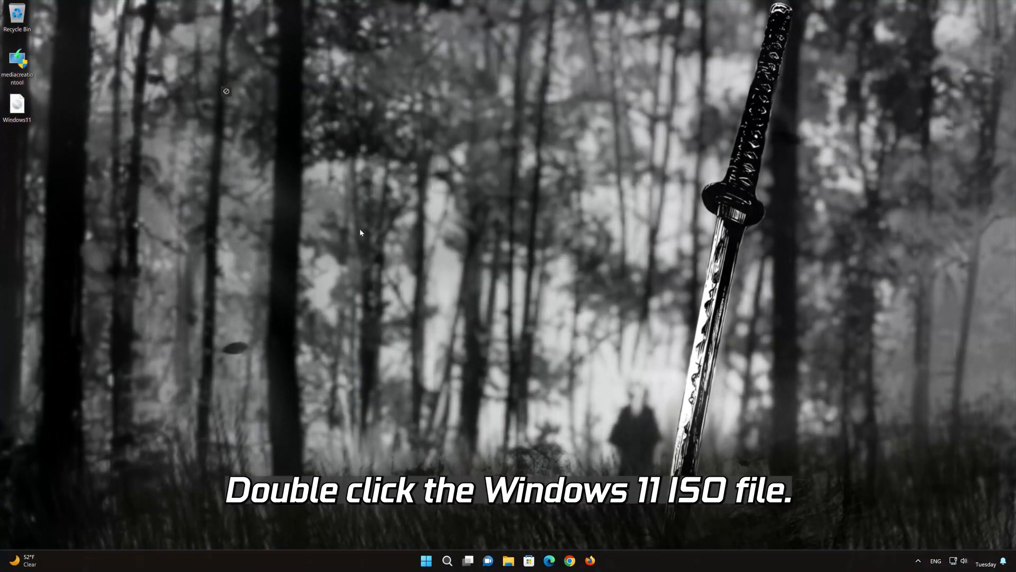
# Mount the Windows11 ISO from the desktop, run setup from the mounted drive and allow it to make changes
pyautogui.doubleClick(18, 108)
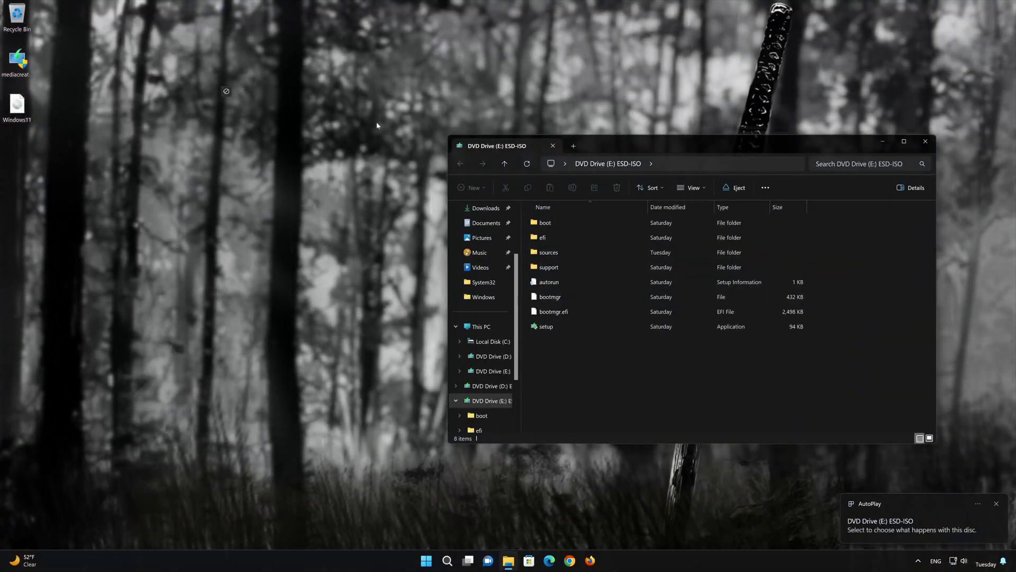
pyautogui.moveTo(605, 141); pyautogui.dragTo(516, 113)
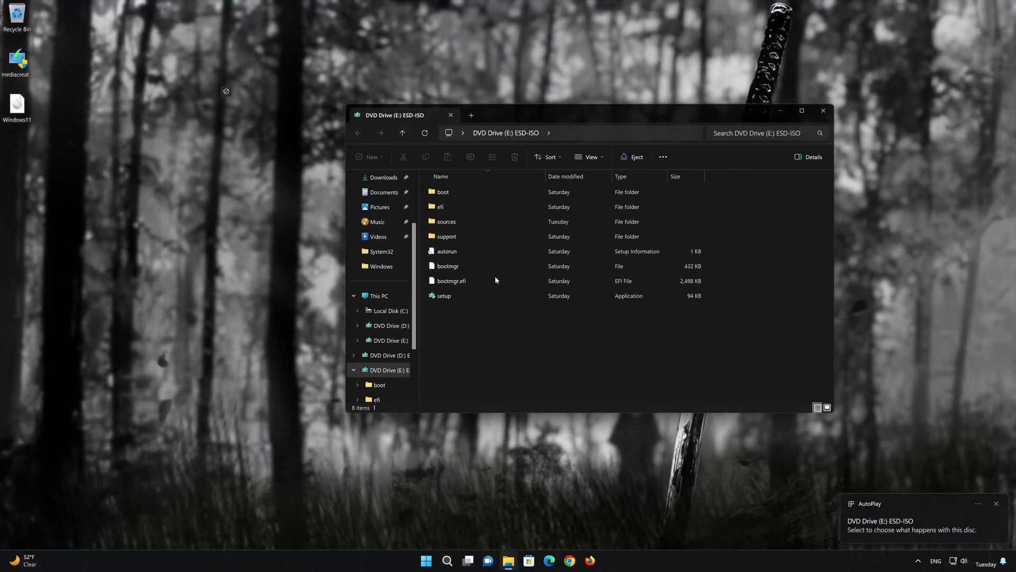
pyautogui.click(468, 297)
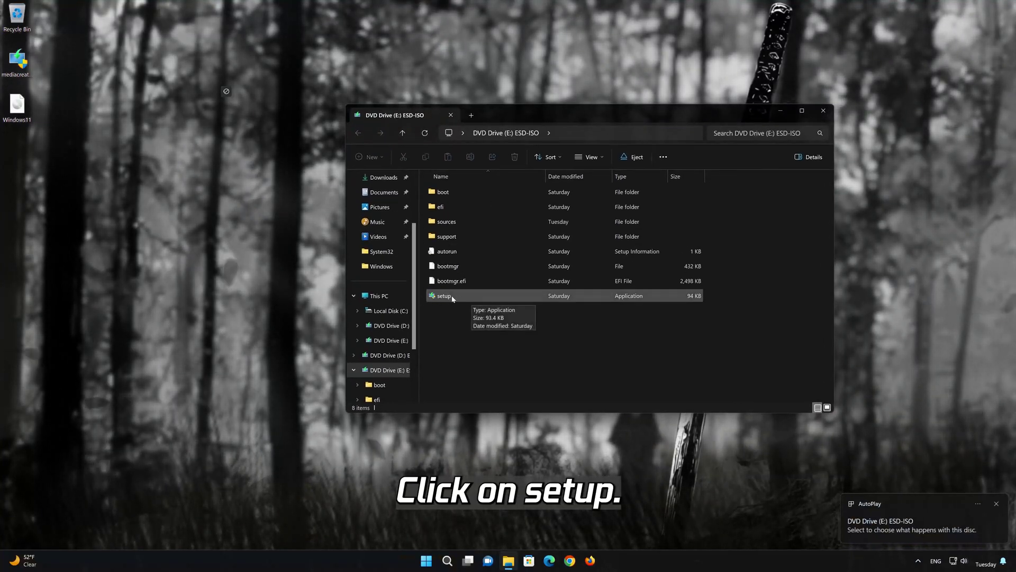
pyautogui.doubleClick(445, 296)
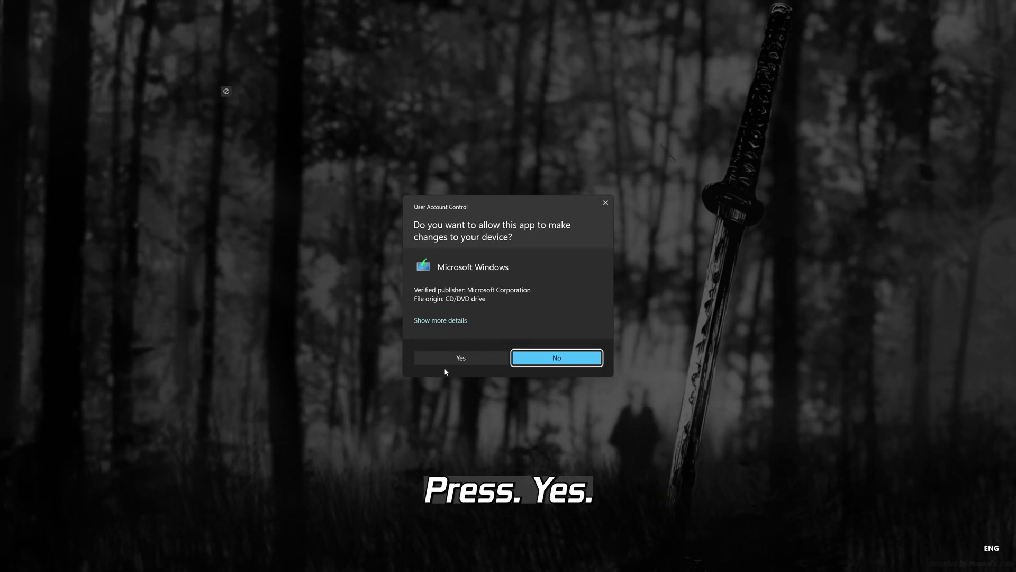
pyautogui.click(461, 359)
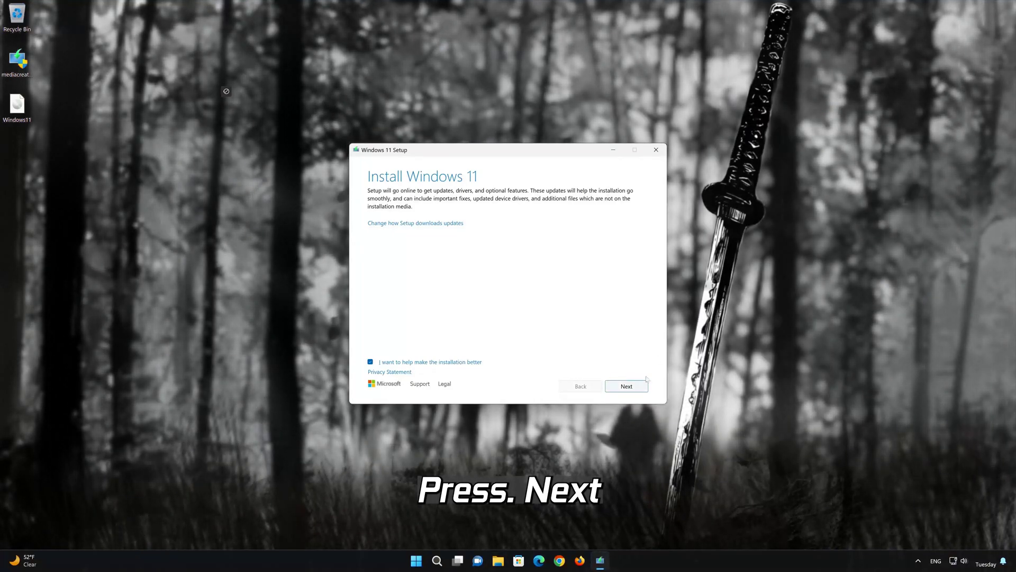
# Proceed through Windows 11 Setup, accept its license terms and start installing Windows 11 Pro with personal files and apps kept
pyautogui.click(629, 388)
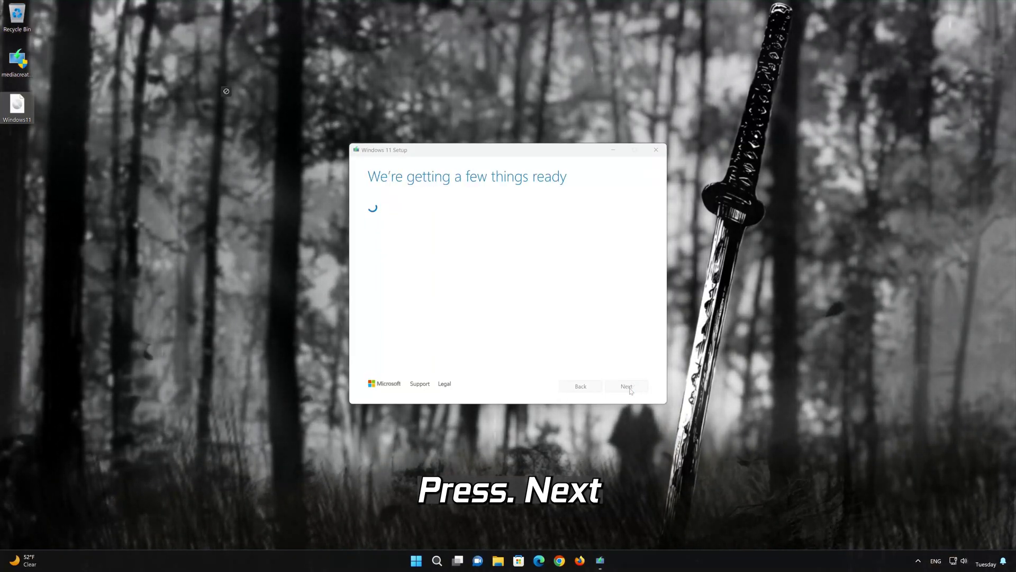
pyautogui.click(630, 387)
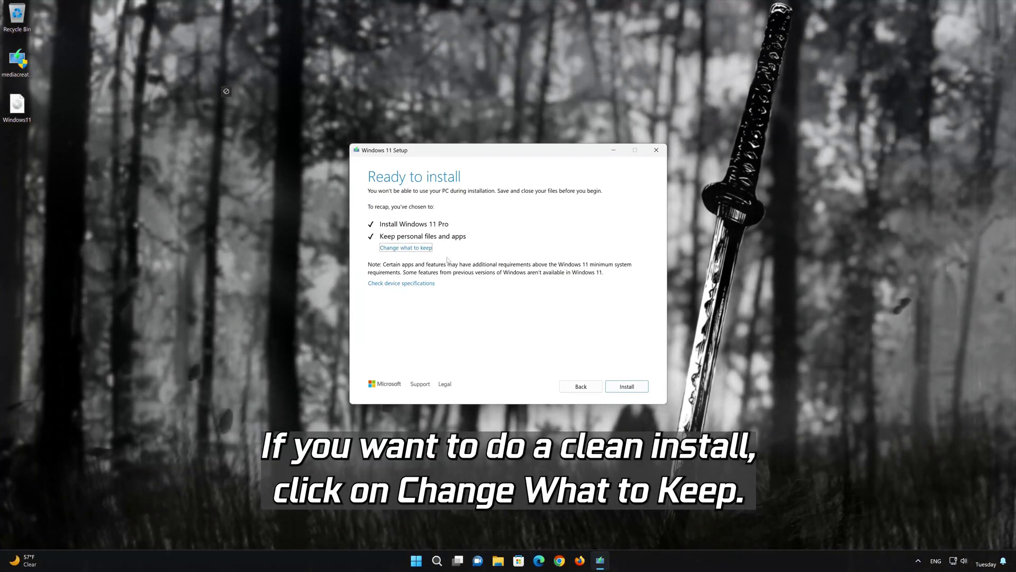
pyautogui.click(619, 391)
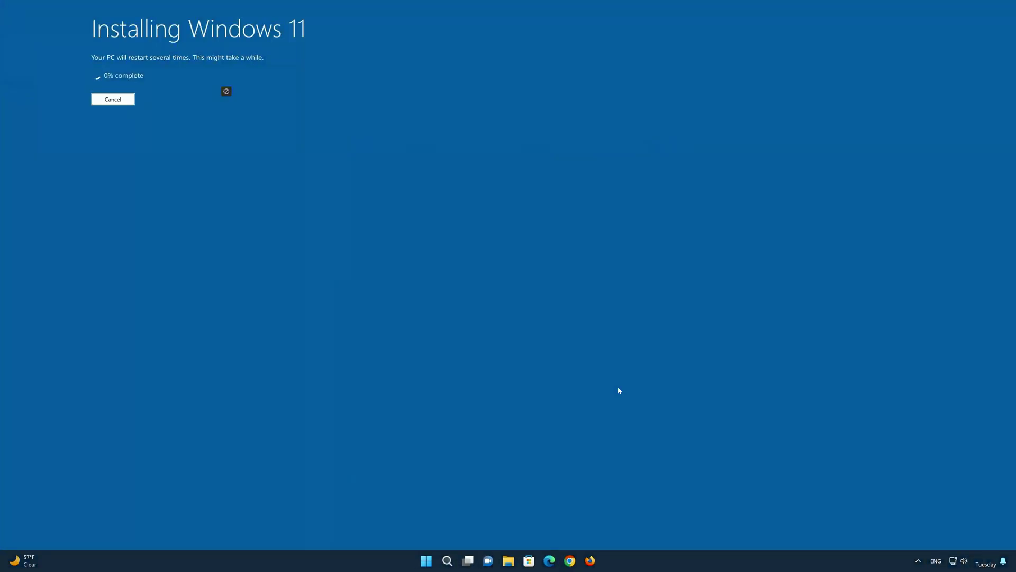